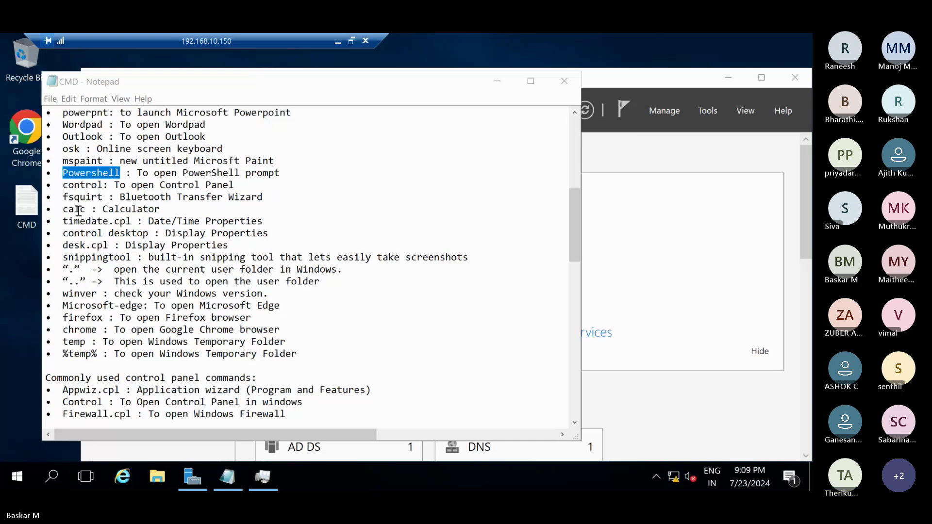
Launch PowerShell through the Run dialog with the Powershell command from the notes, reposition its window, and close it
left_click_drag(63, 173, 118, 173)
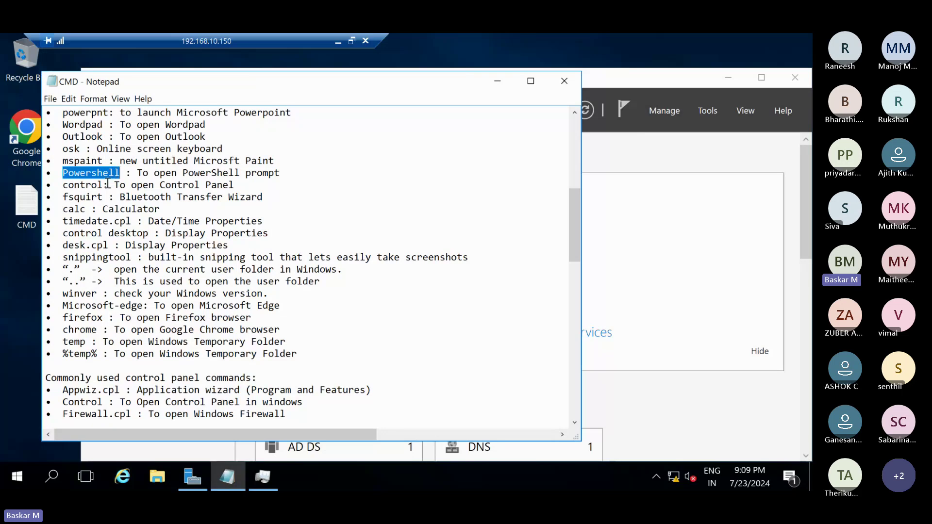
key("super+r")
type("Powershell")
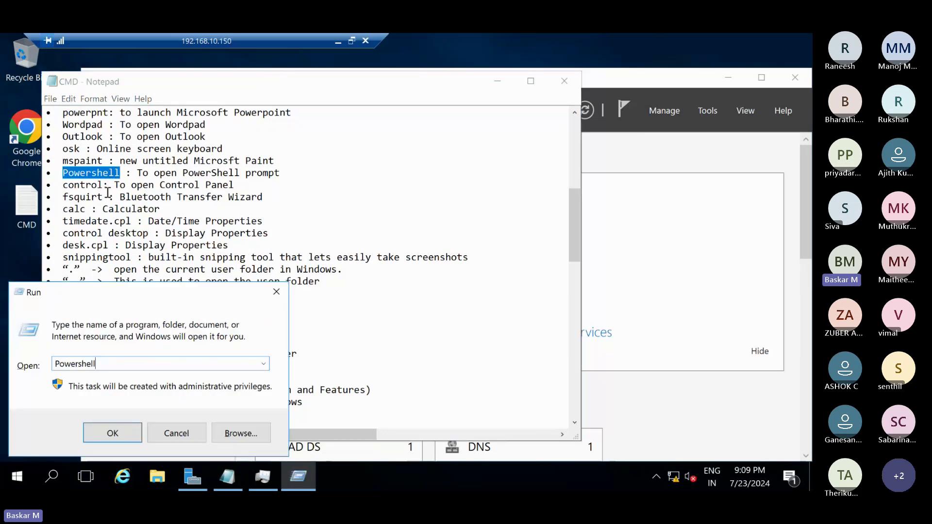
left_click(108, 434)
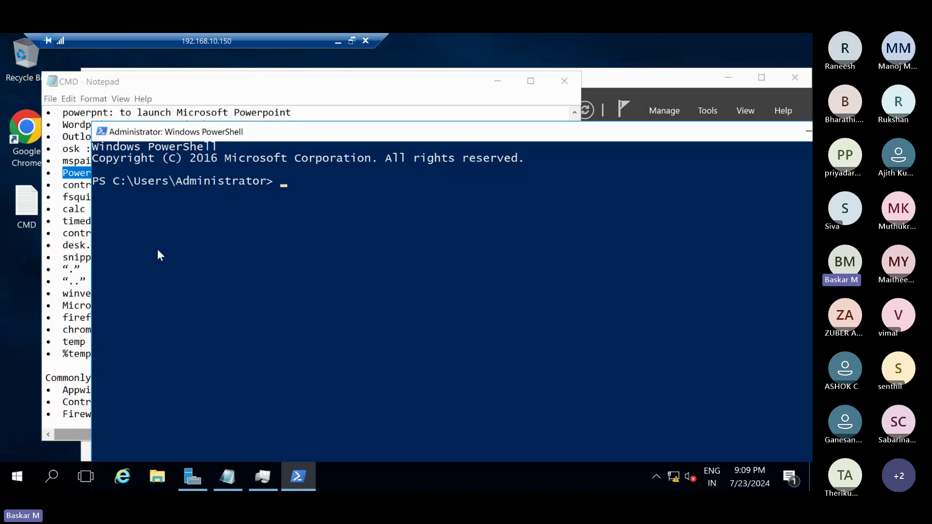
left_click_drag(291, 136, 220, 189)
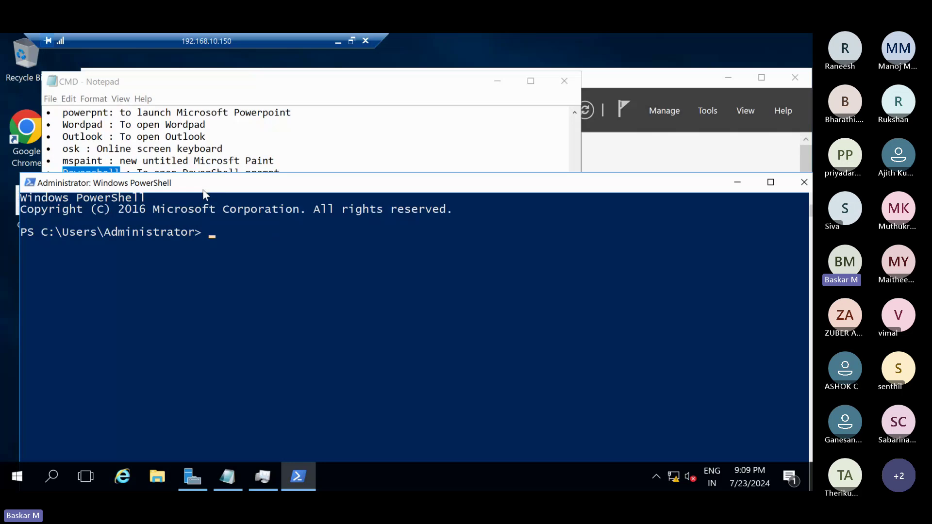
left_click(795, 185)
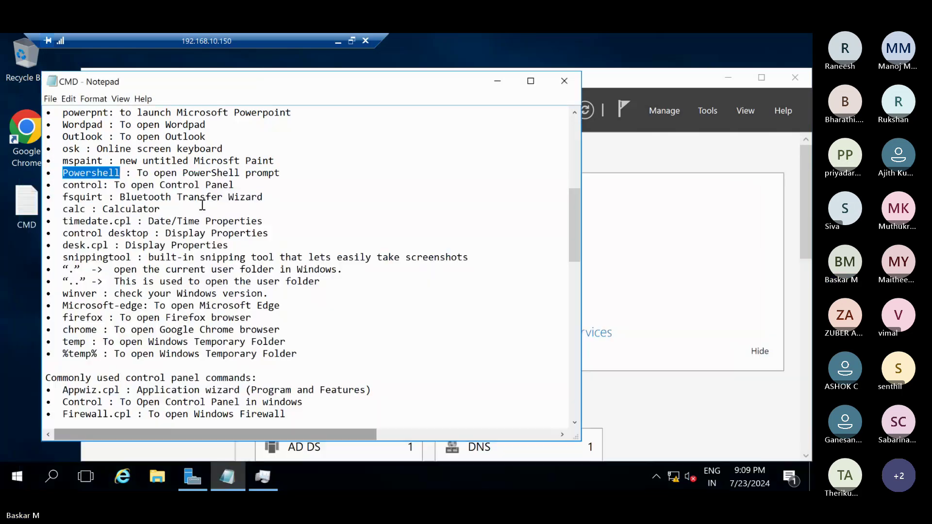
Copy the control command from the notes and execute it in the Run dialog to open Control Panel
left_click(106, 185)
left_click_drag(106, 185, 64, 188)
key("ctrl+c")
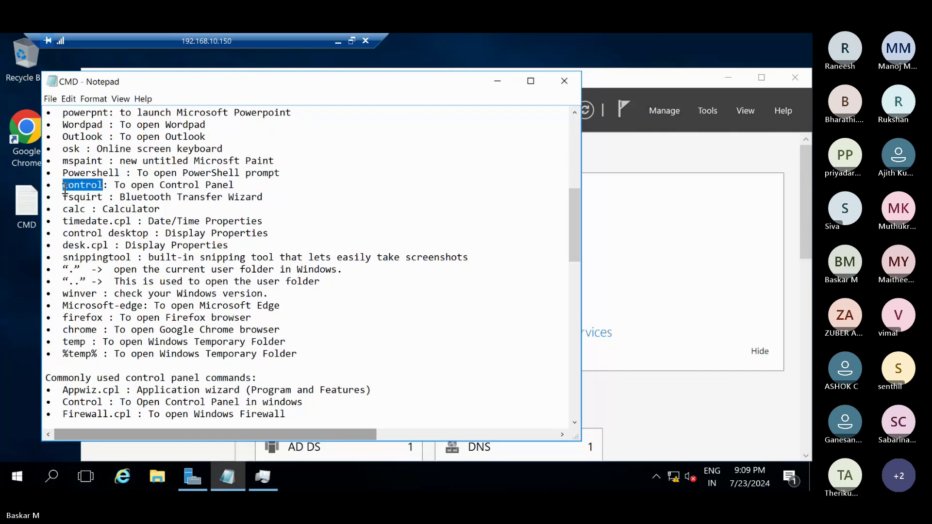
key("super+r")
key("ctrl+v")
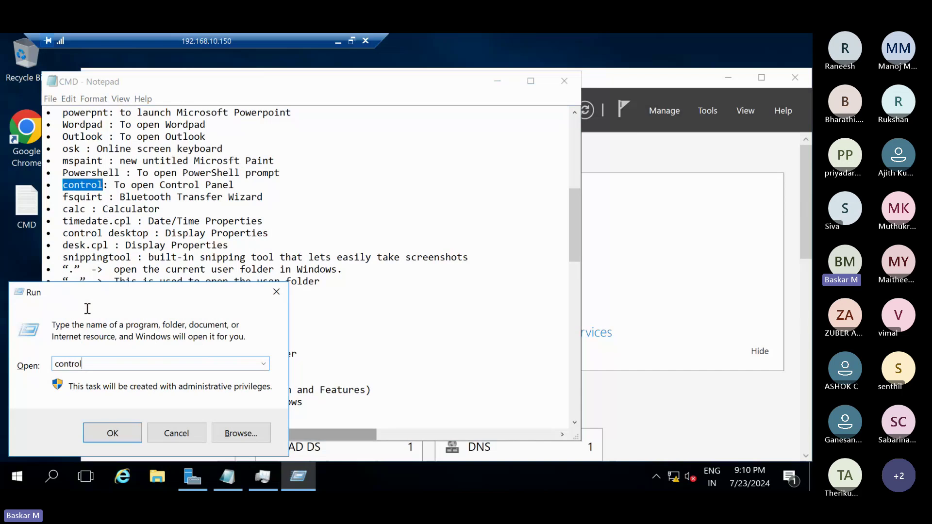
left_click(104, 436)
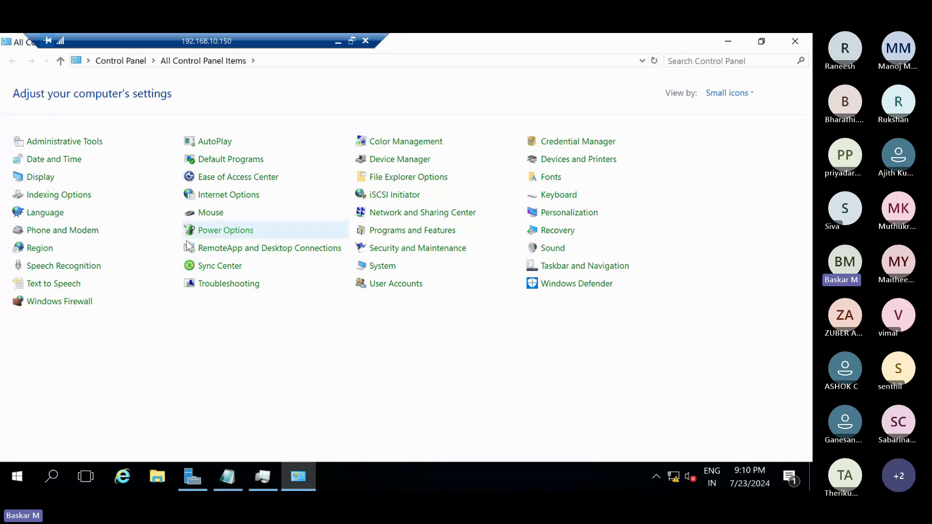
Review the Balanced power plan's display-off and sleep timeout choices in Power Options, then close Control Panel without saving
left_click(234, 235)
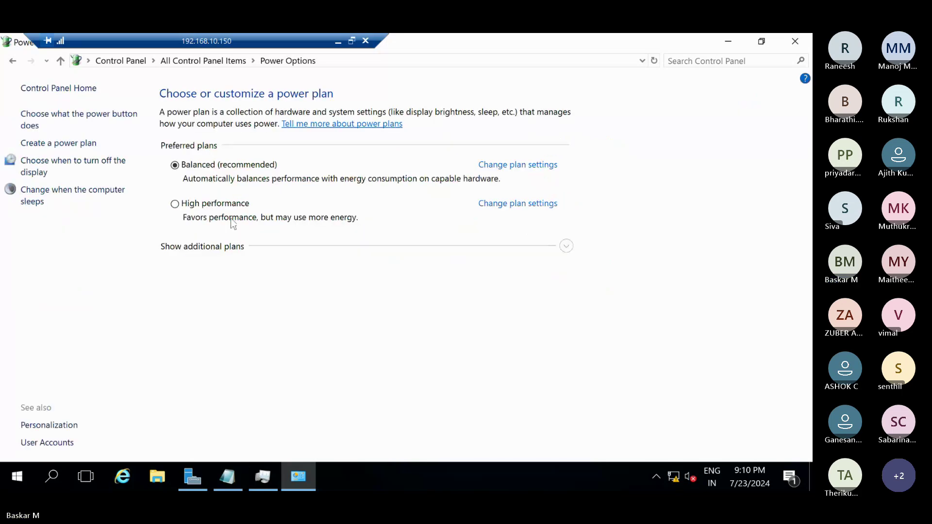
left_click(505, 165)
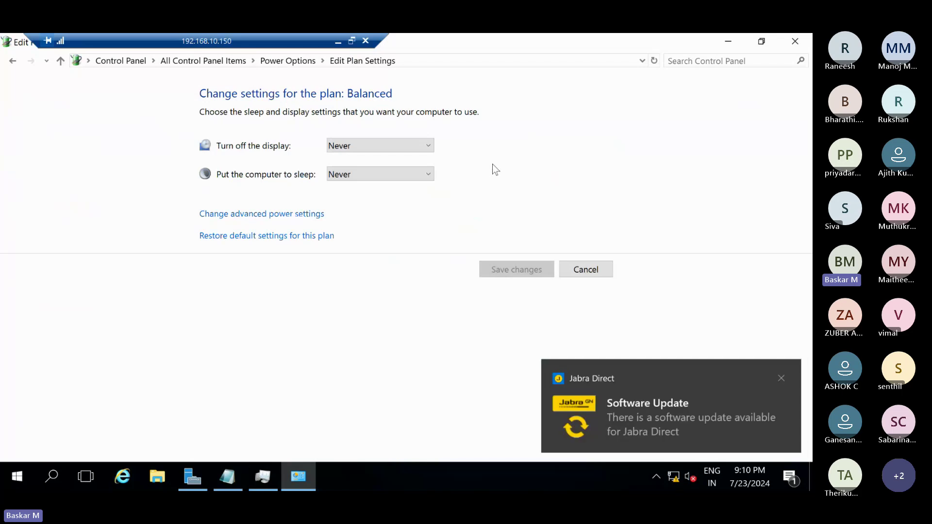
left_click(373, 150)
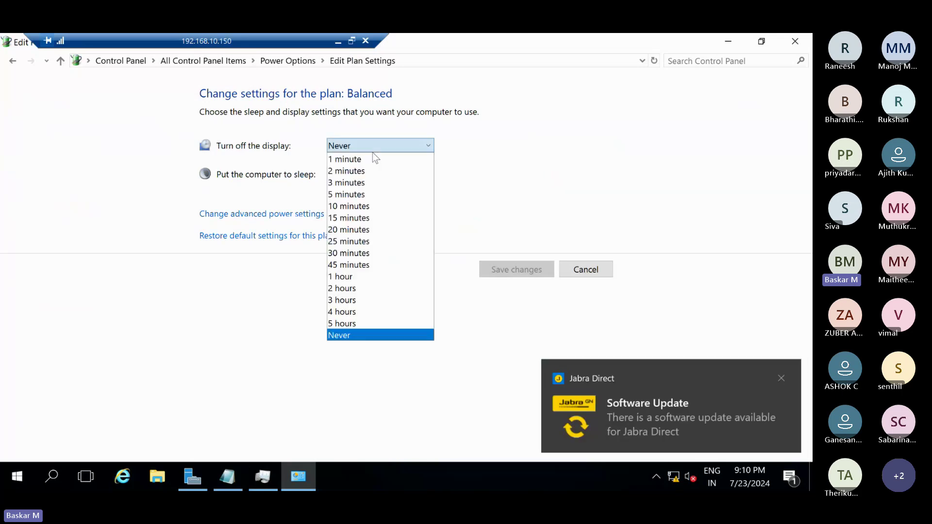
left_click(441, 184)
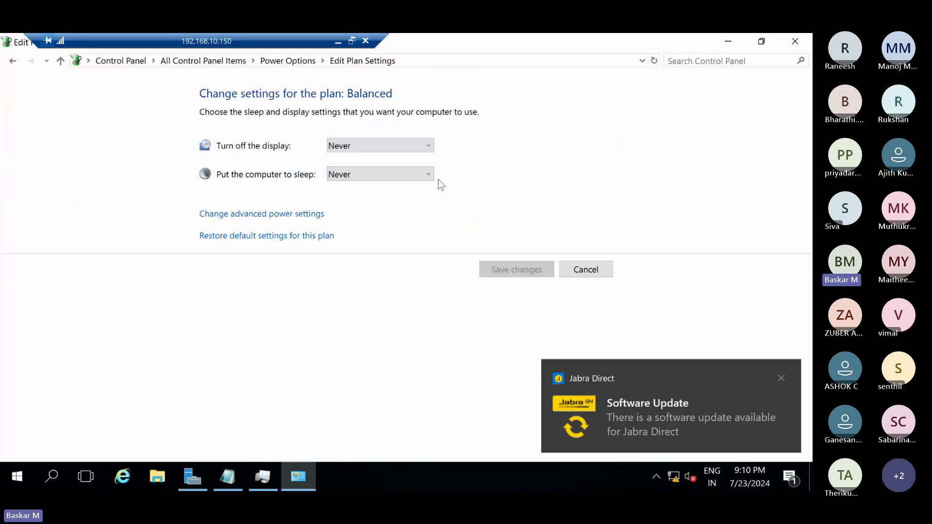
left_click(427, 174)
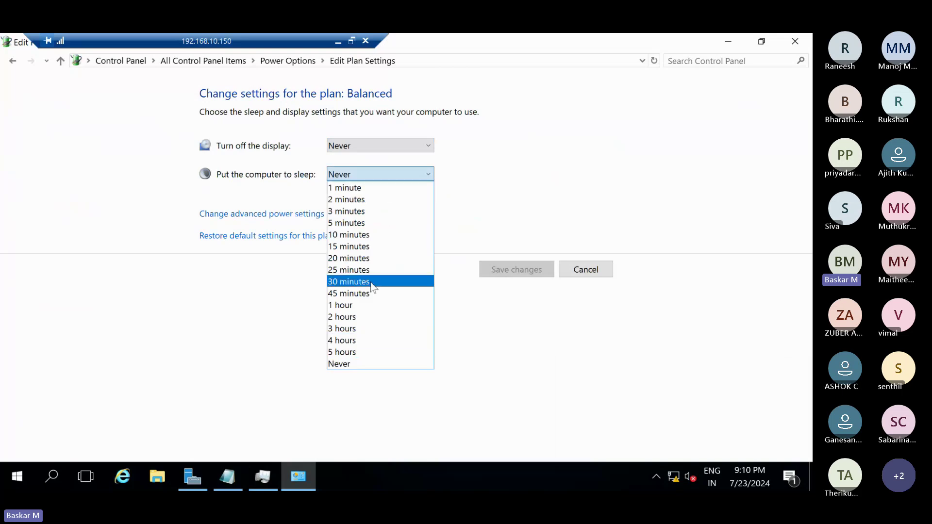
left_click(357, 363)
left_click(371, 147)
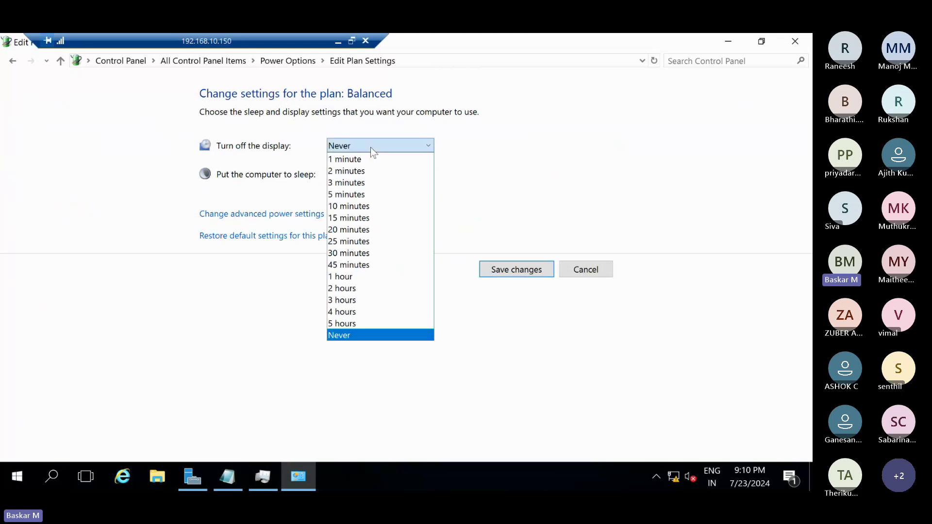
left_click(371, 147)
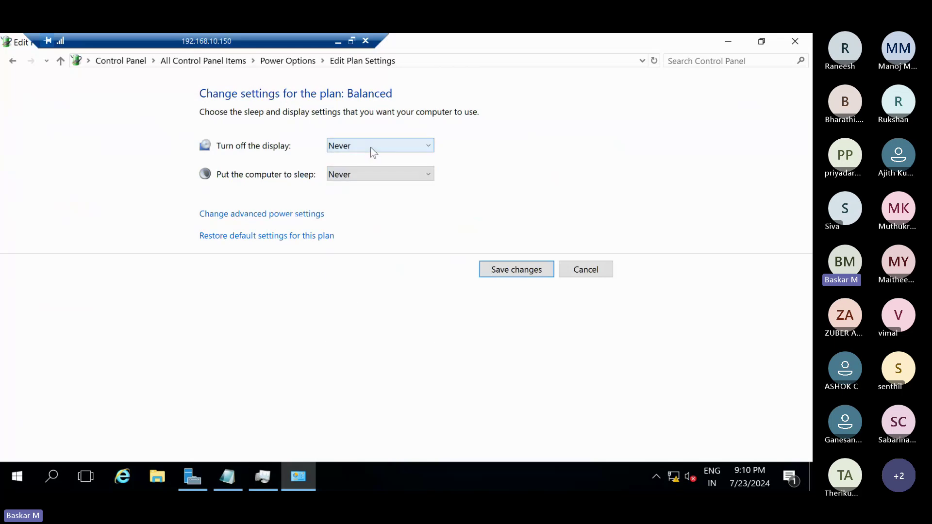
left_click(368, 176)
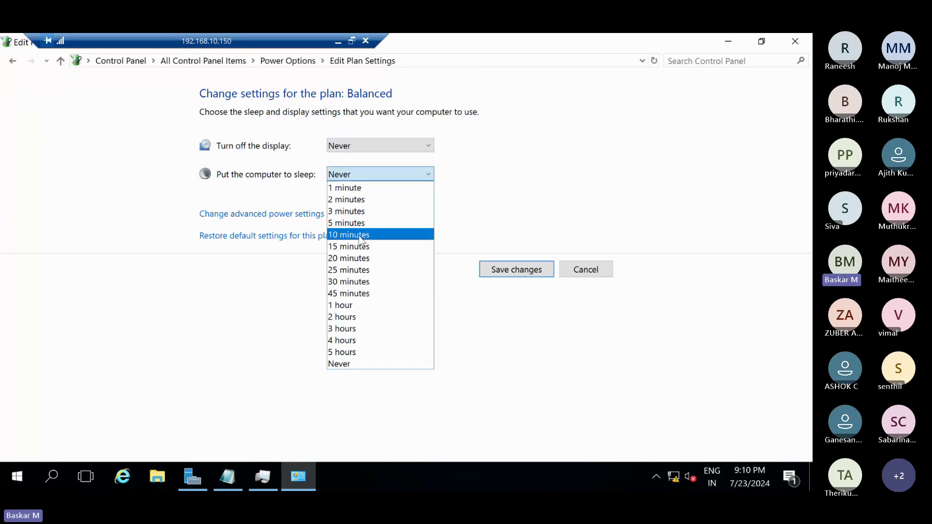
left_click(457, 185)
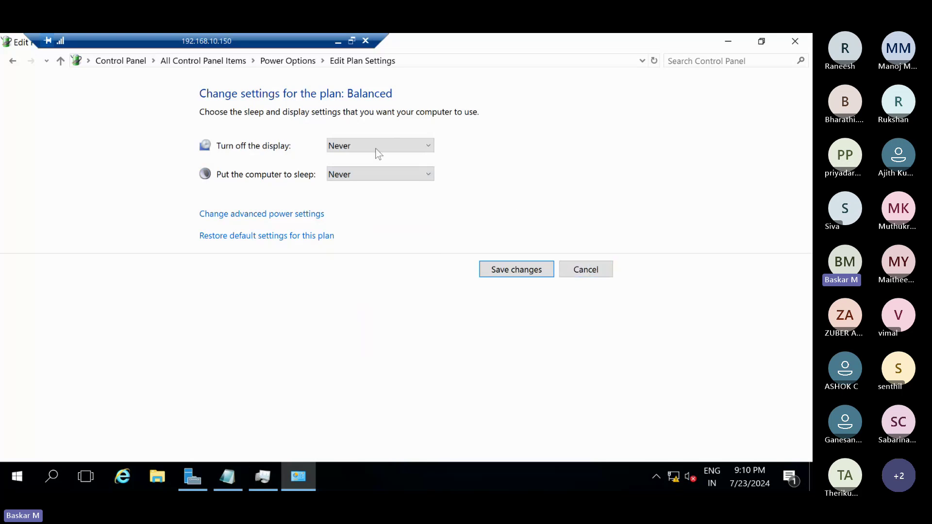
left_click(586, 270)
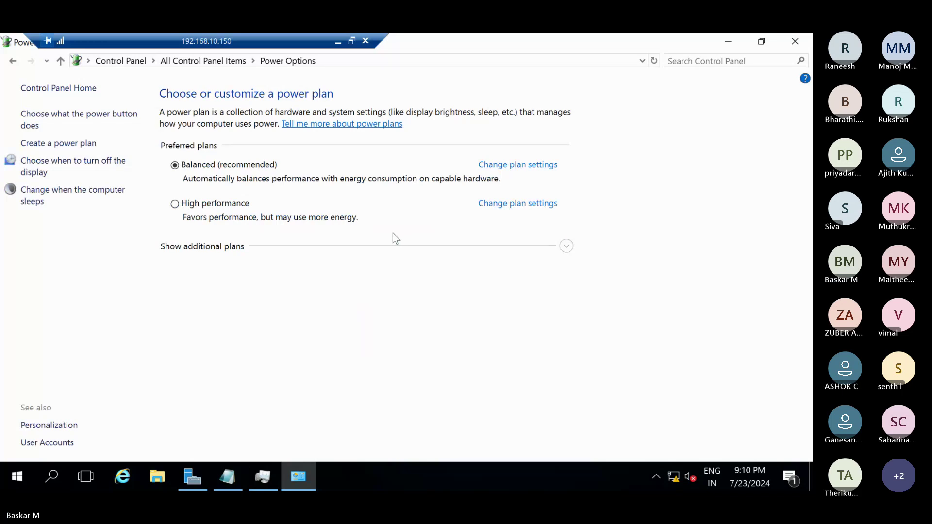
left_click(794, 47)
Copy fsquirt from the notes, execute it in the Run dialog to open the Bluetooth File Transfer wizard, and cancel the wizard
left_click_drag(102, 197, 63, 193)
key("ctrl+c")
key("super+r")
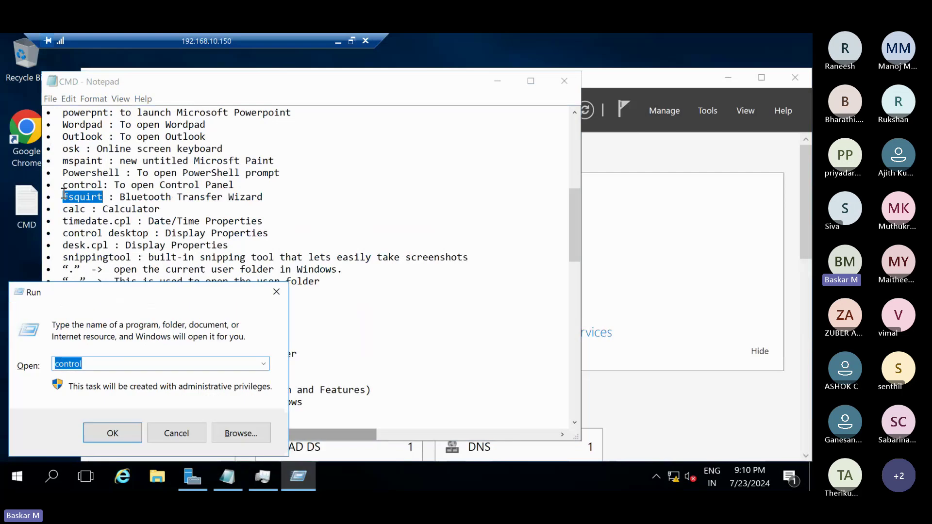
key("ctrl+v")
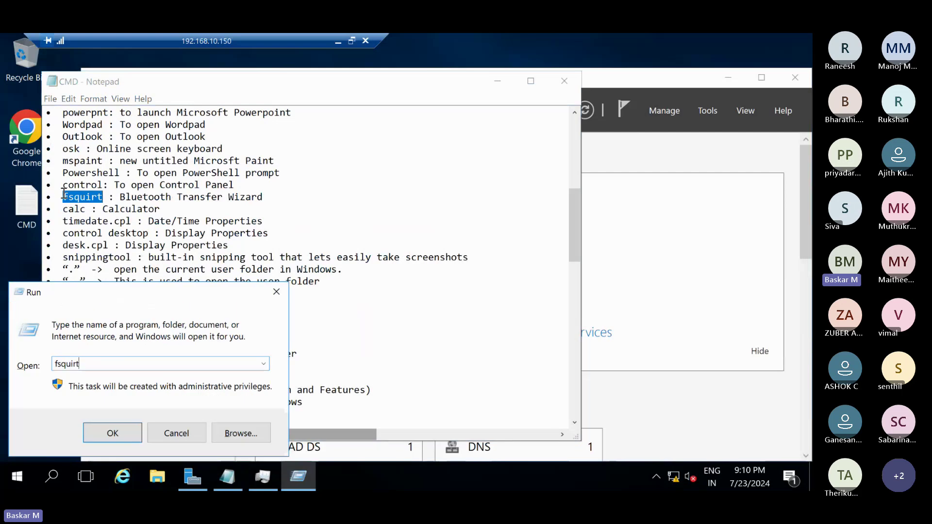
left_click(125, 431)
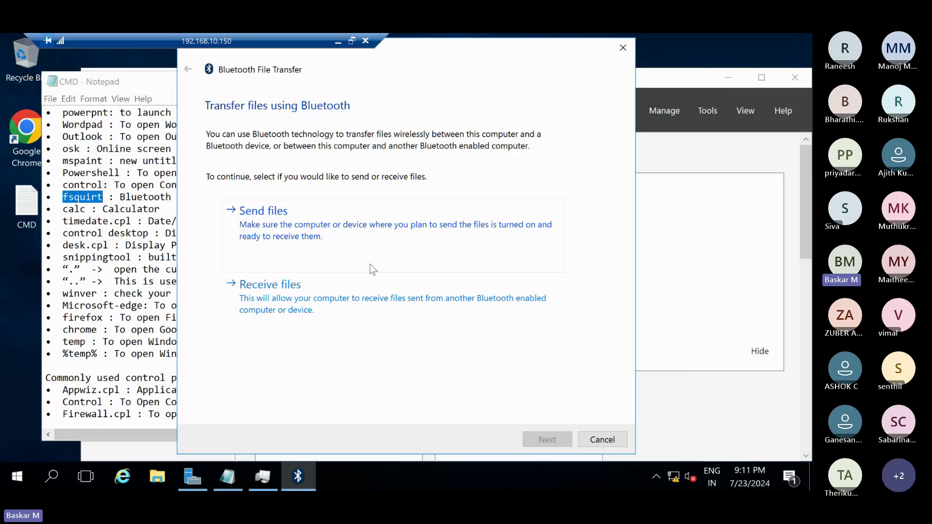
left_click(608, 440)
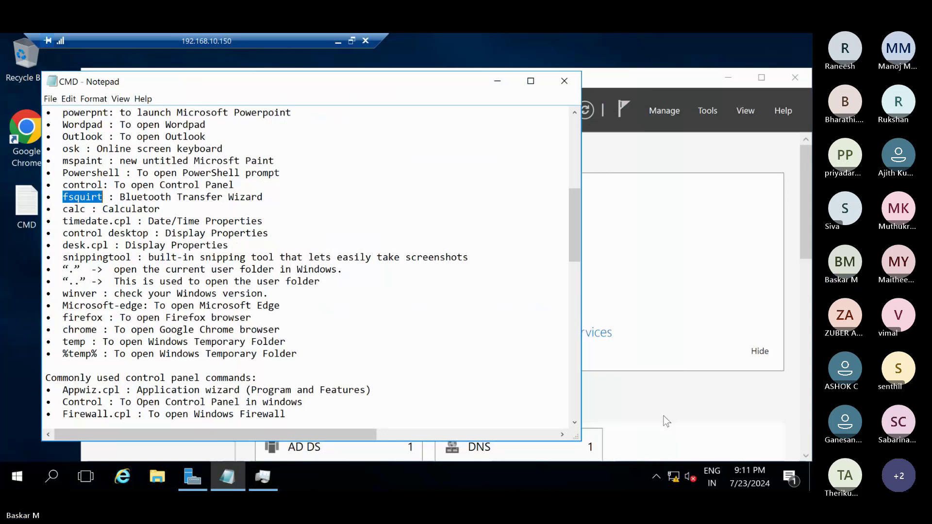
Switch to the local machine, review its Bluetooth & other devices settings and device list, and close Settings
left_click(339, 41)
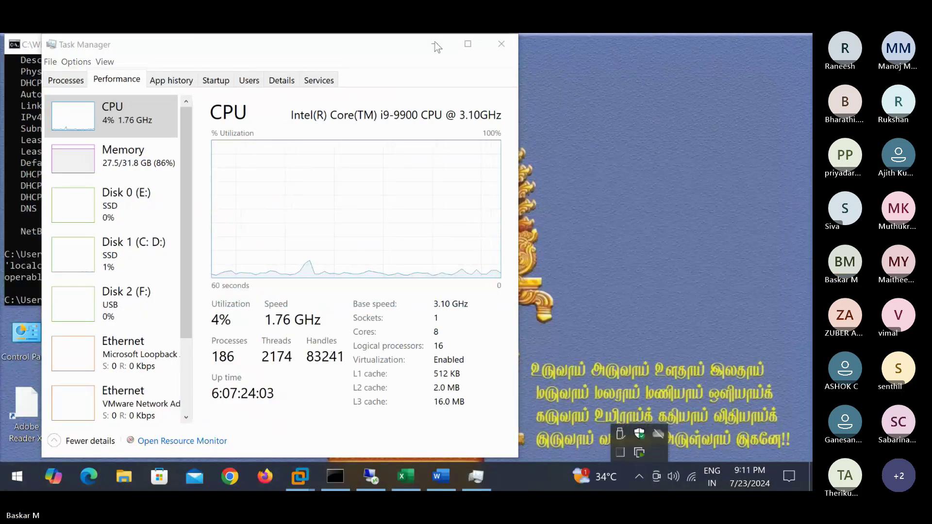
left_click(15, 476)
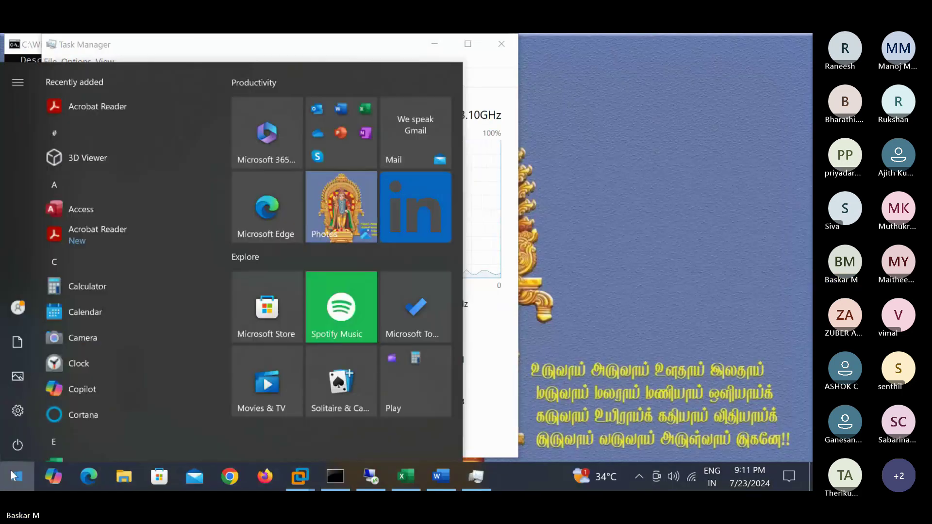
type("blue")
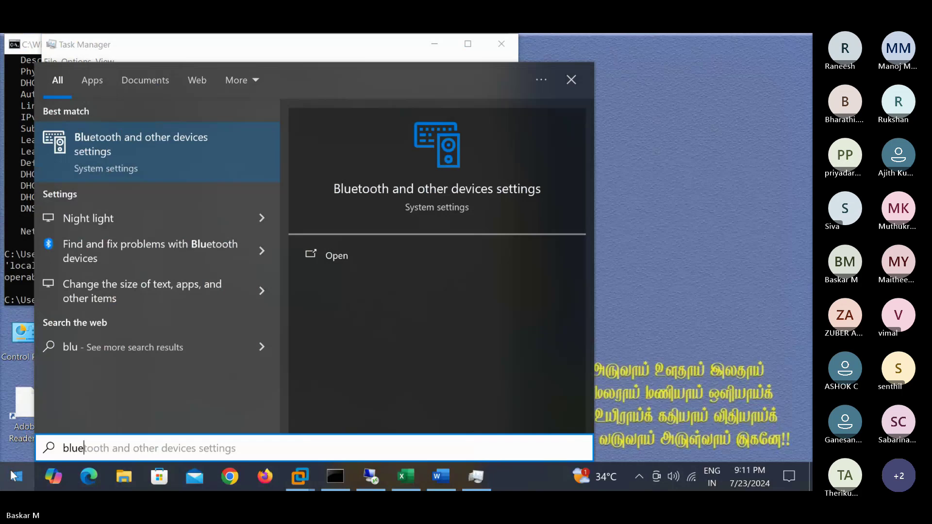
left_click(133, 154)
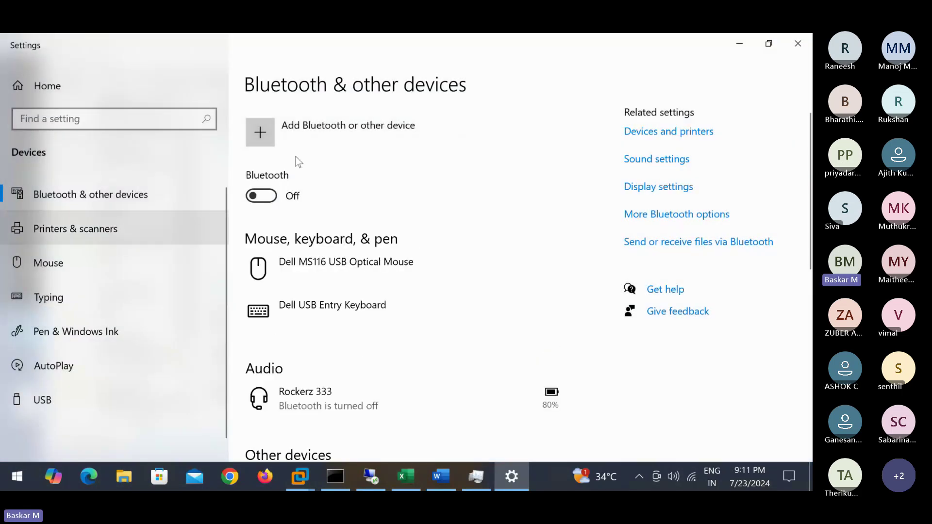
scroll(353, 233, "down", 6)
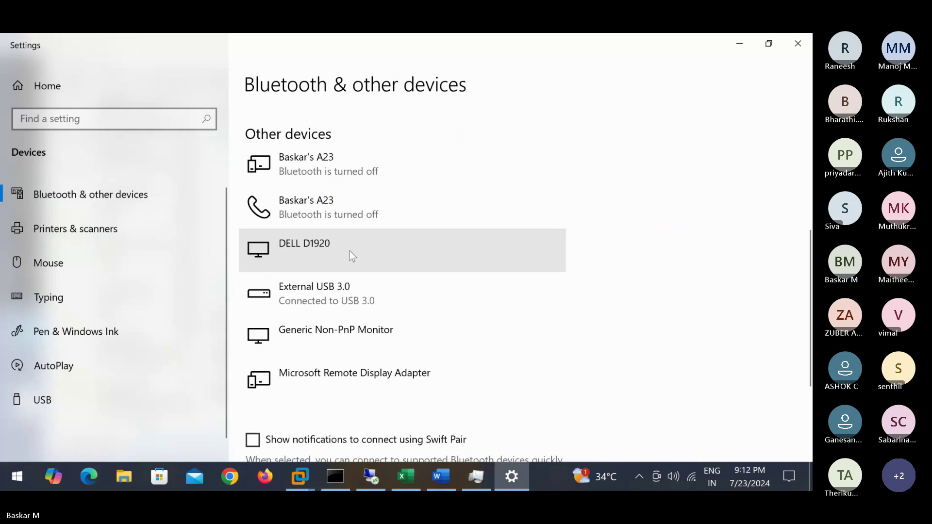
scroll(349, 251, "up", 5)
left_click(798, 44)
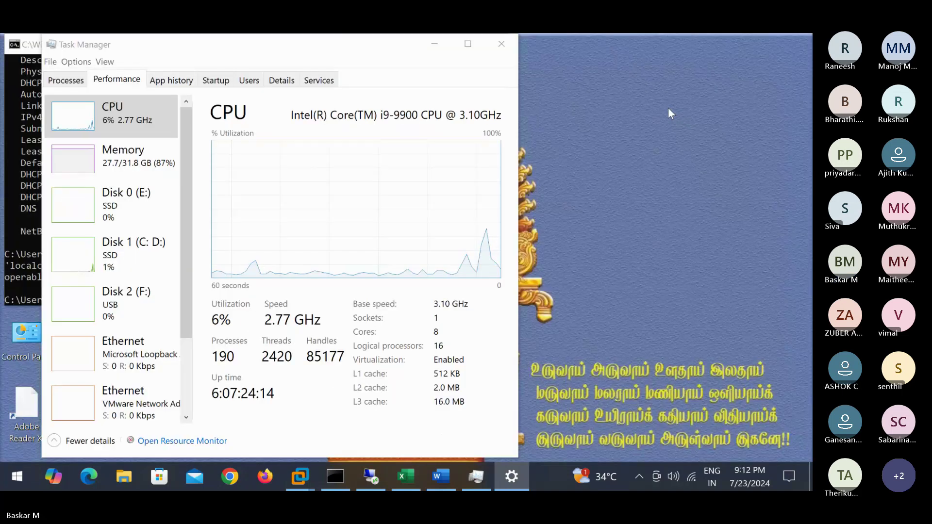
Return to the remote session, open Calculator by running calc, and move its window over the notes
left_click(375, 475)
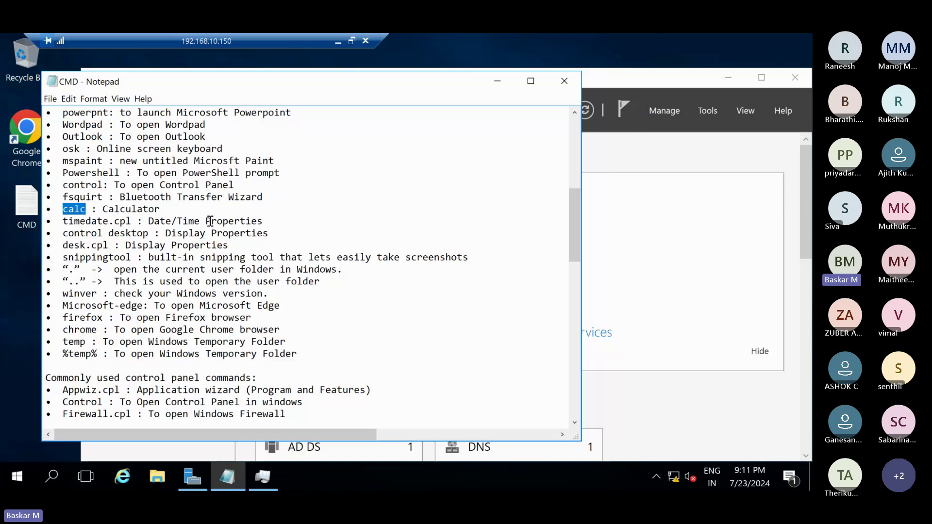
key("super+r")
type("calc")
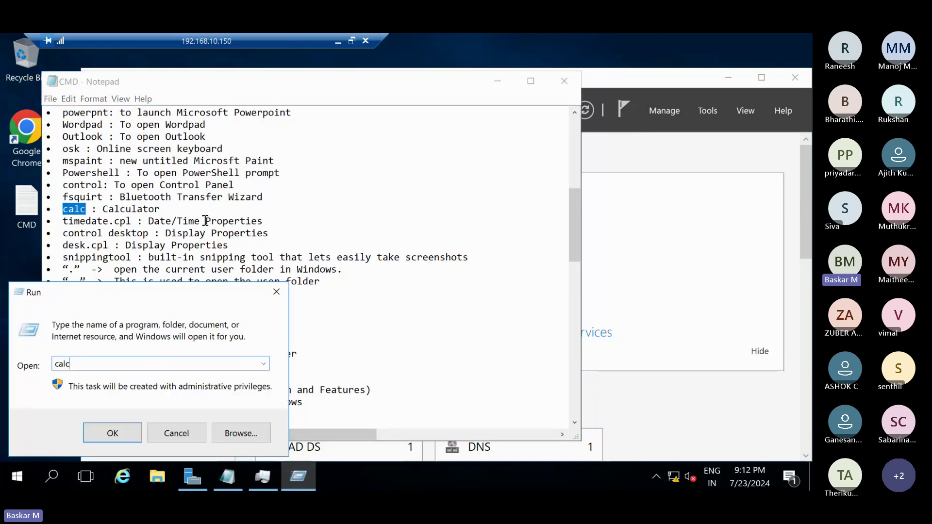
key("Return")
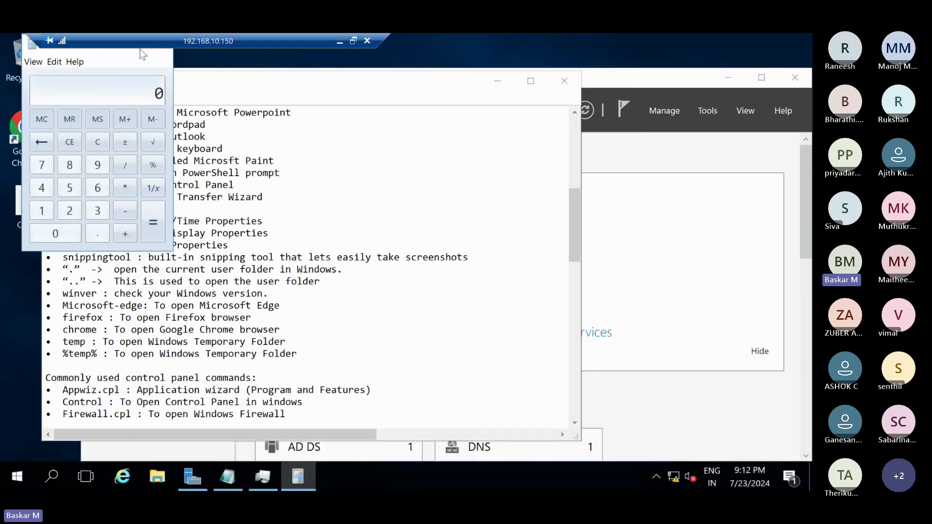
left_click(35, 47)
left_click(151, 122)
left_click_drag(55, 46, 362, 155)
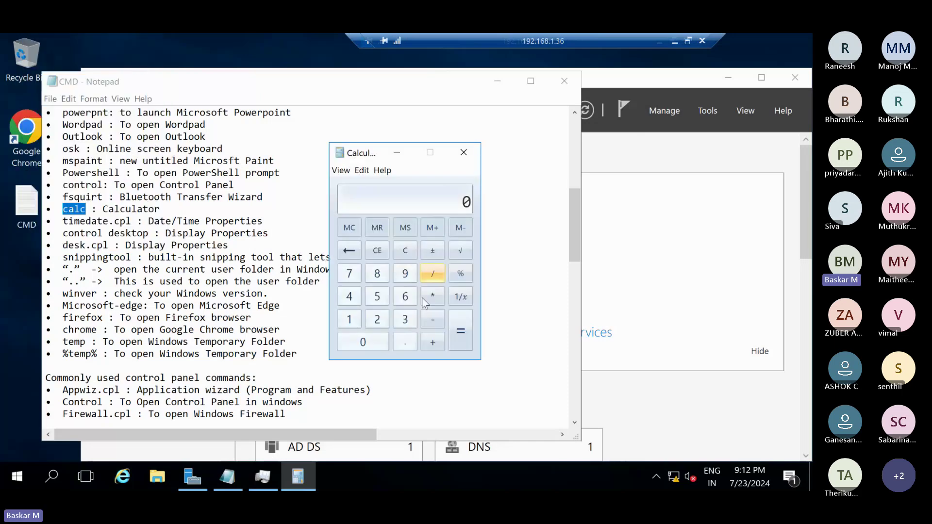
Multiply 1024 by 5 in Calculator and close it
left_click(349, 319)
left_click(363, 342)
left_click(377, 319)
left_click(349, 296)
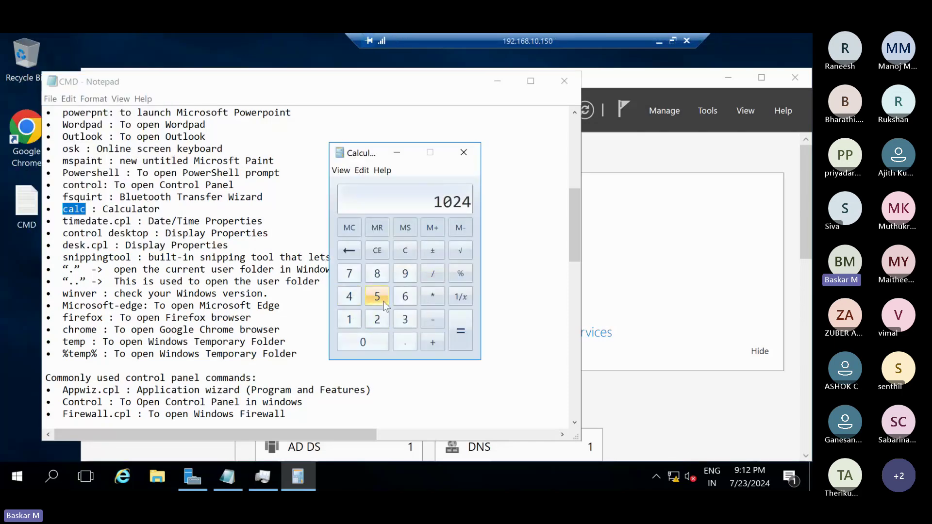
left_click(432, 296)
left_click(388, 299)
key("Return")
left_click(460, 155)
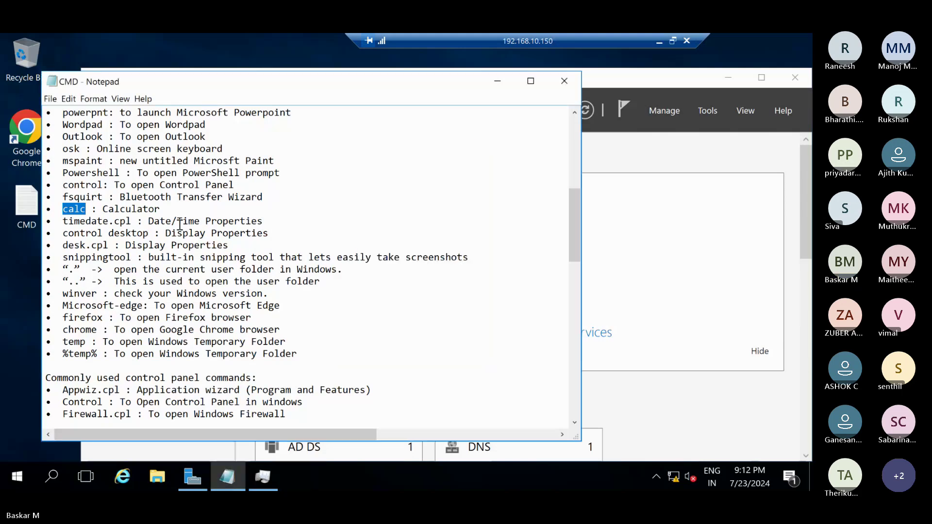
Copy timedate.cpl from the notes, execute it in the Run dialog, and move the Date and Time window clear of the command names
left_click_drag(132, 221, 64, 221)
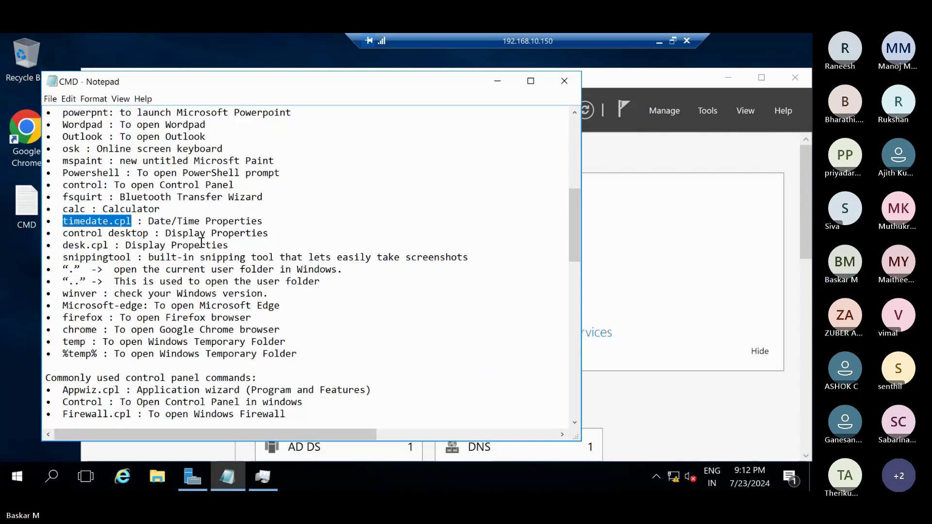
key("super+r")
key("ctrl+v")
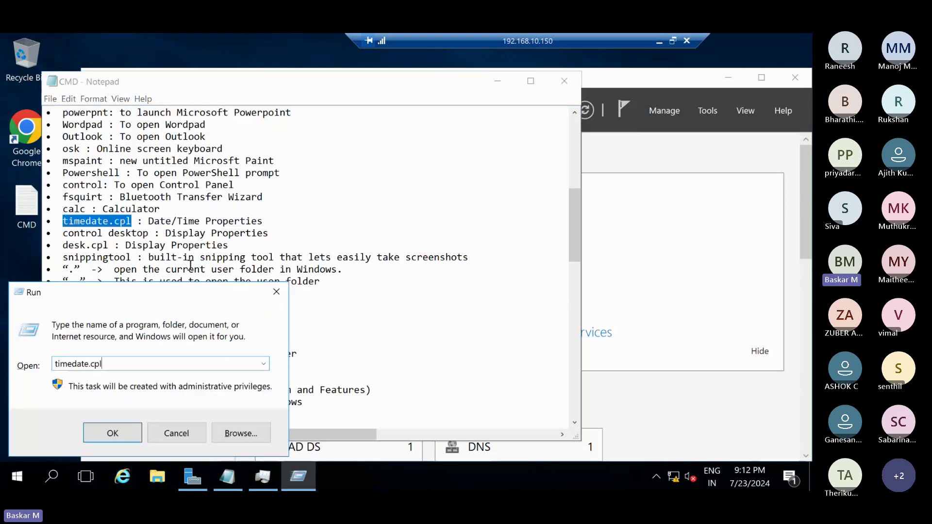
left_click(131, 430)
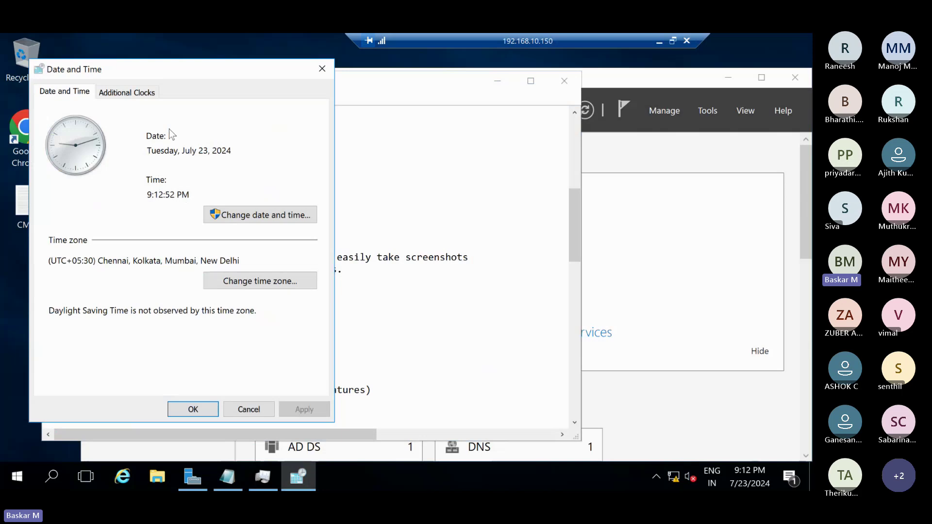
left_click_drag(167, 78, 409, 112)
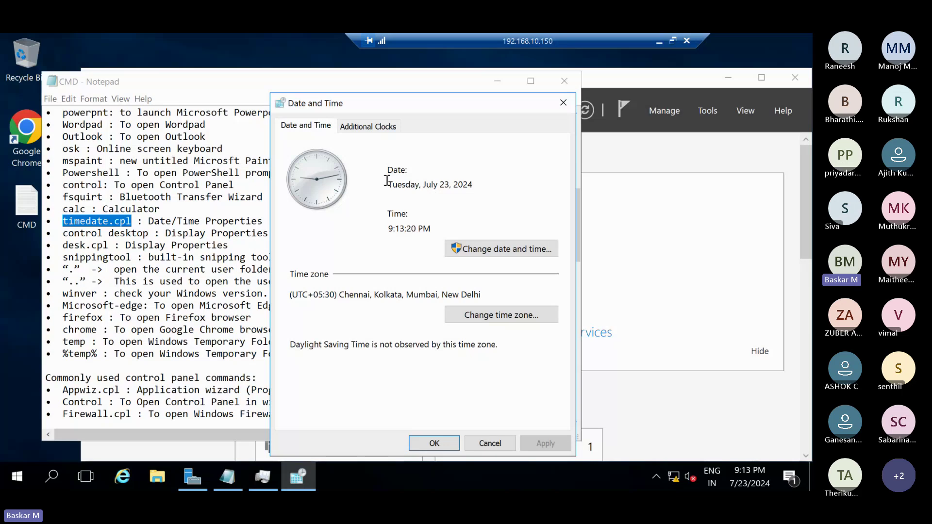
Review the current time zone and the full list of selectable time zones, cancel the time zone settings, and close Date and Time unchanged
left_click_drag(313, 295, 402, 297)
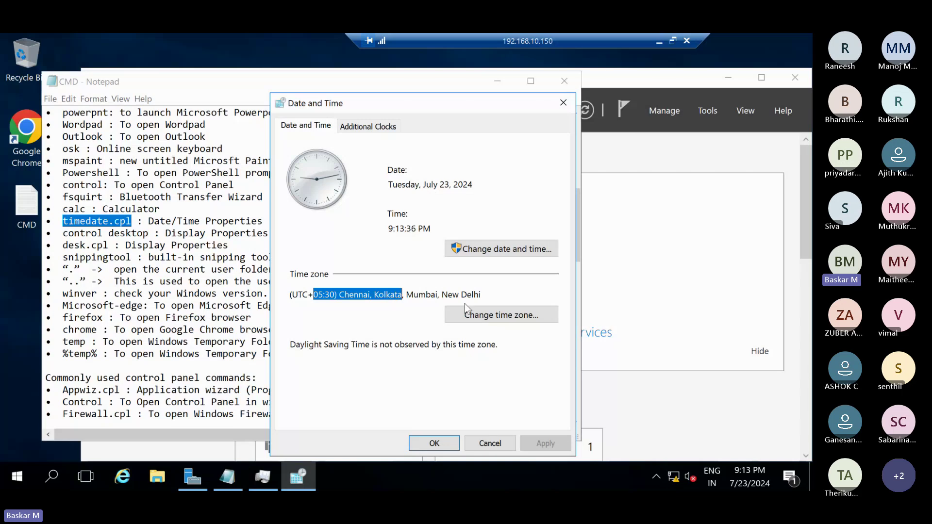
left_click(358, 293)
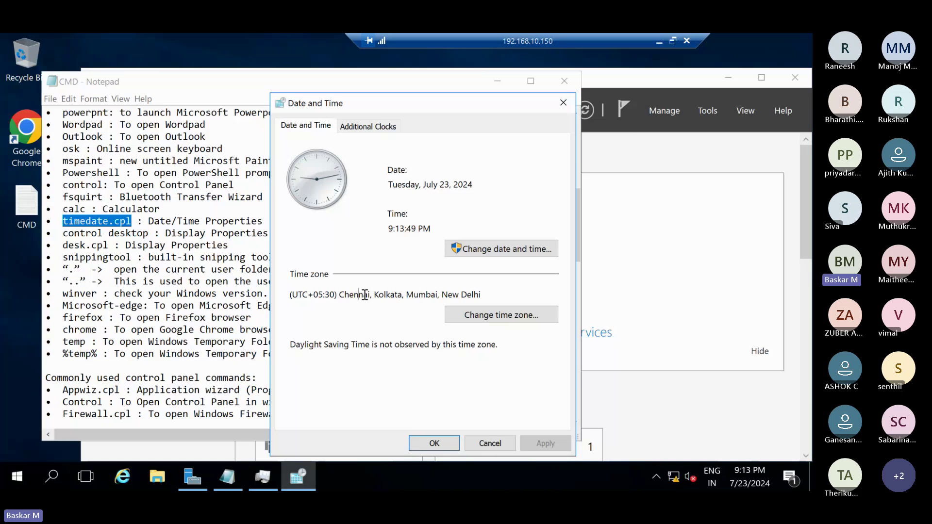
left_click(478, 315)
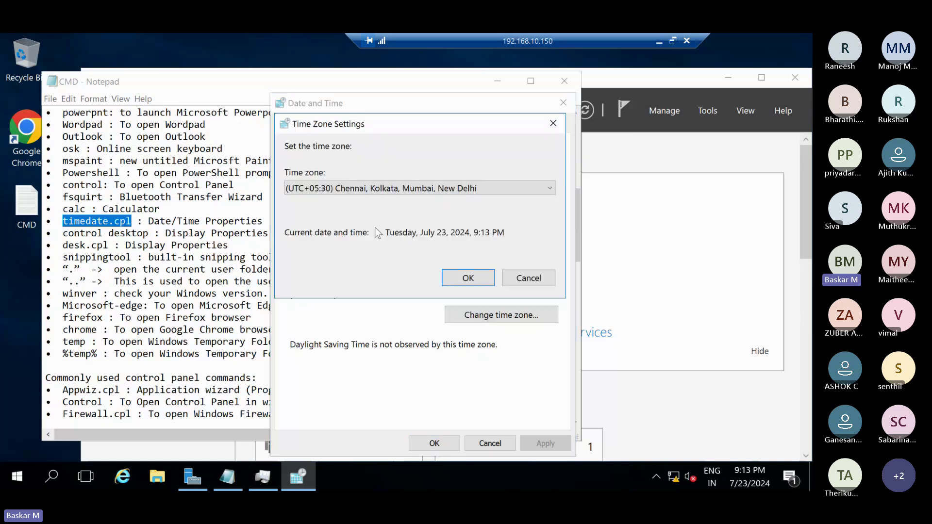
left_click(407, 187)
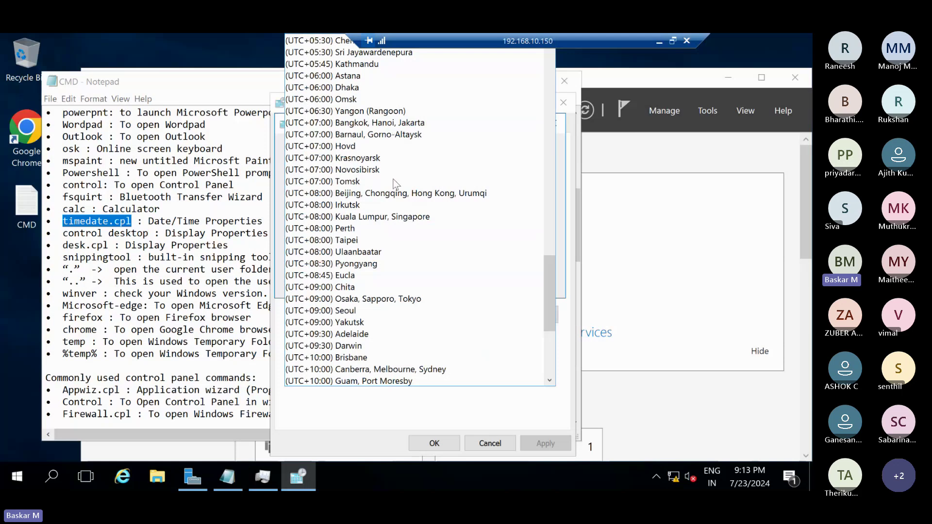
scroll(391, 239, "up", 1)
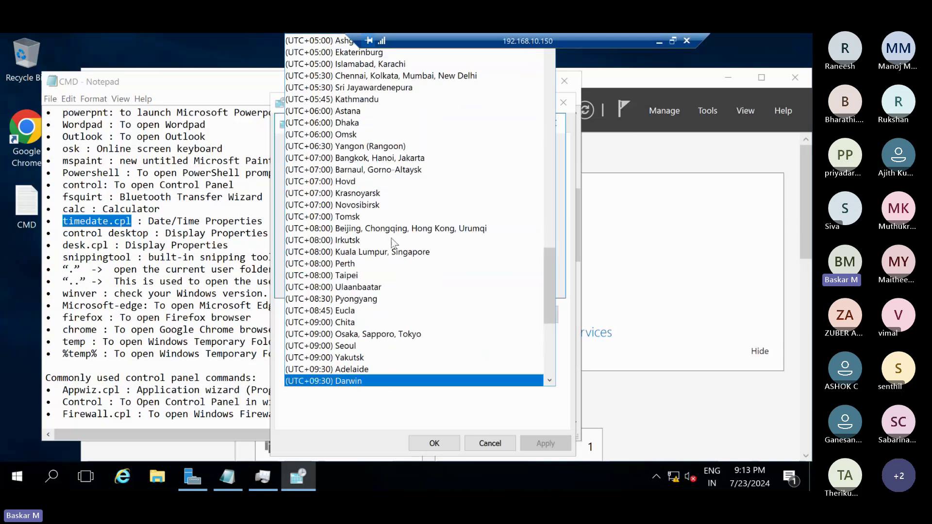
scroll(392, 237, "up", 8)
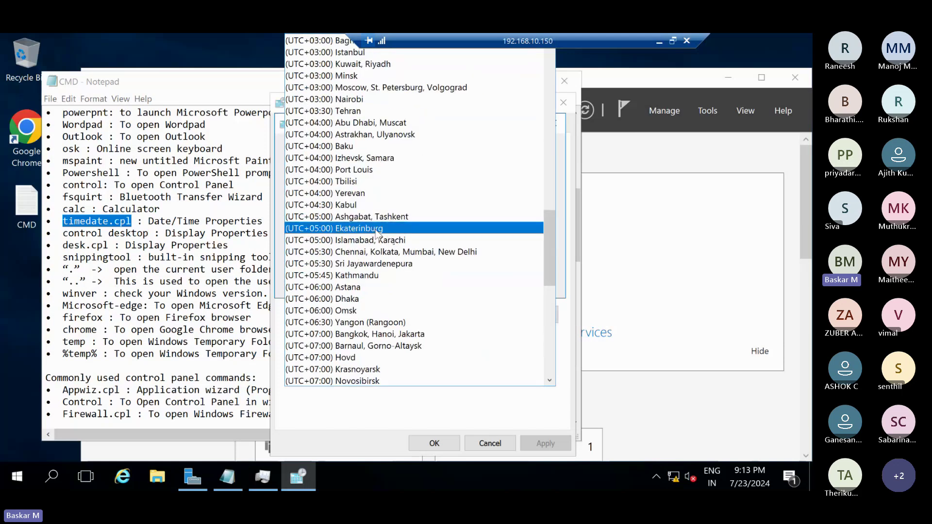
scroll(376, 236, "up", 10)
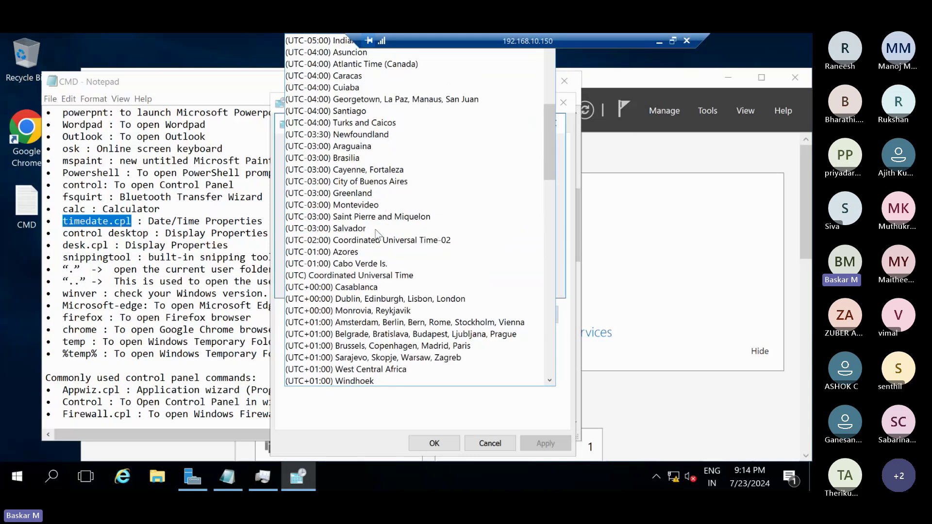
scroll(376, 236, "up", 8)
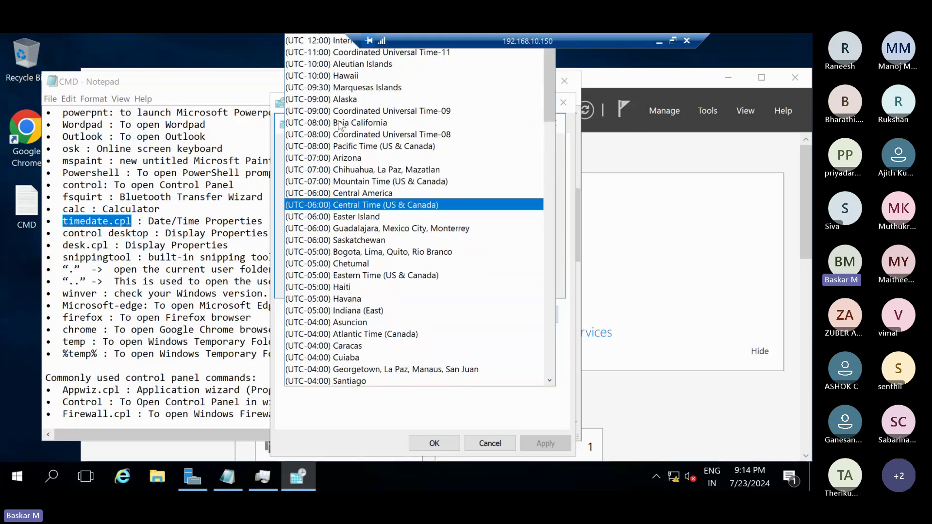
scroll(346, 303, "down", 20)
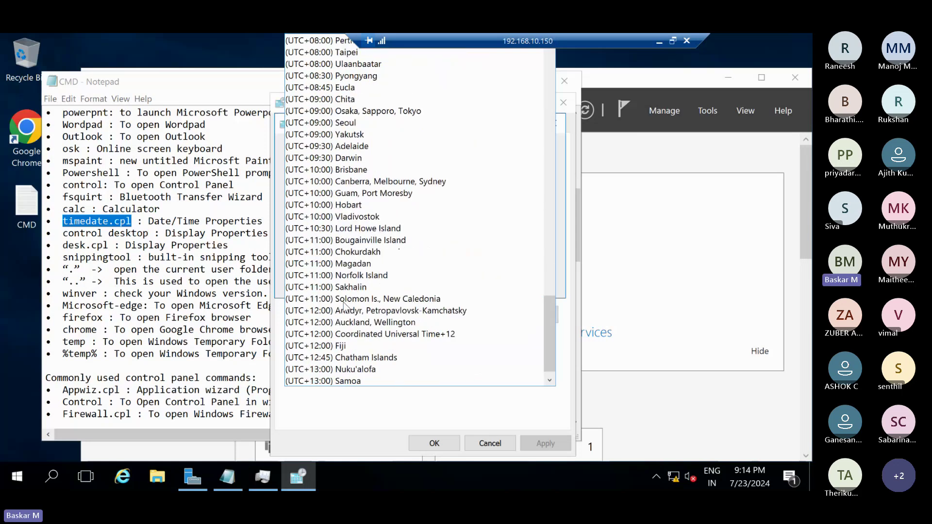
scroll(344, 304, "down", 1)
scroll(343, 301, "up", 9)
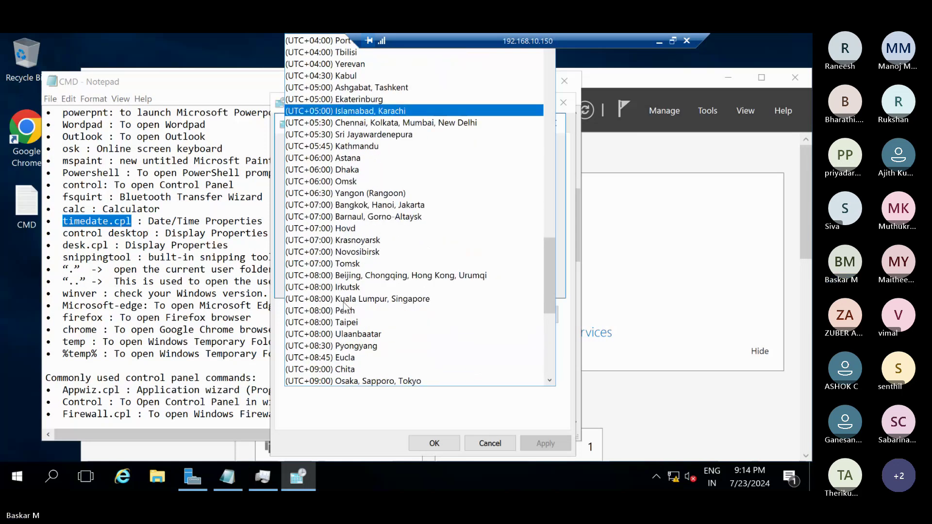
key("Escape")
left_click(531, 280)
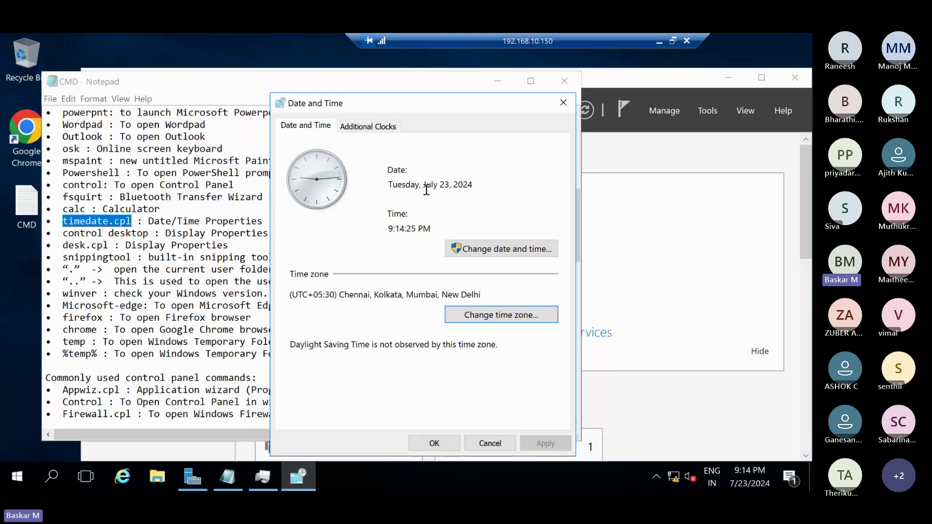
left_click(490, 443)
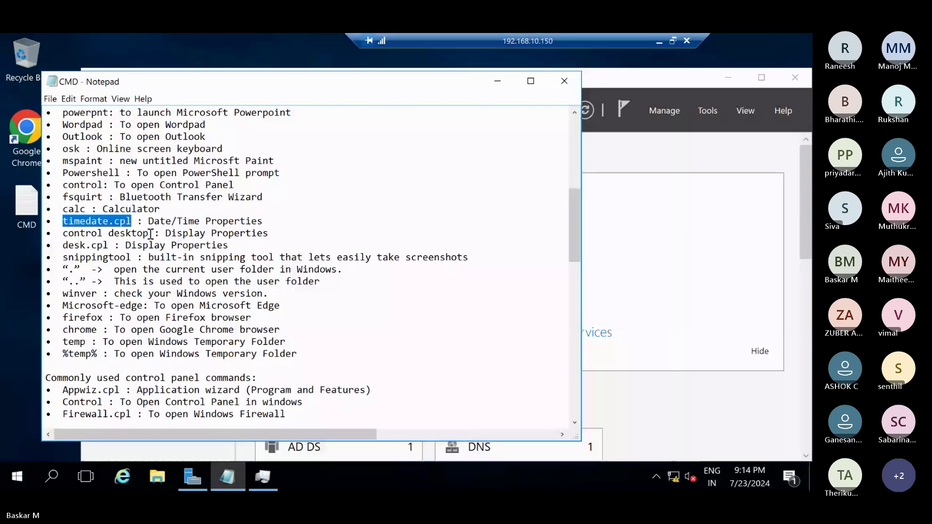
Copy control desktop from the notes, execute it in the Run dialog, and look through the default and high contrast themes in Personalization
left_click_drag(150, 233, 62, 233)
key("ctrl+c")
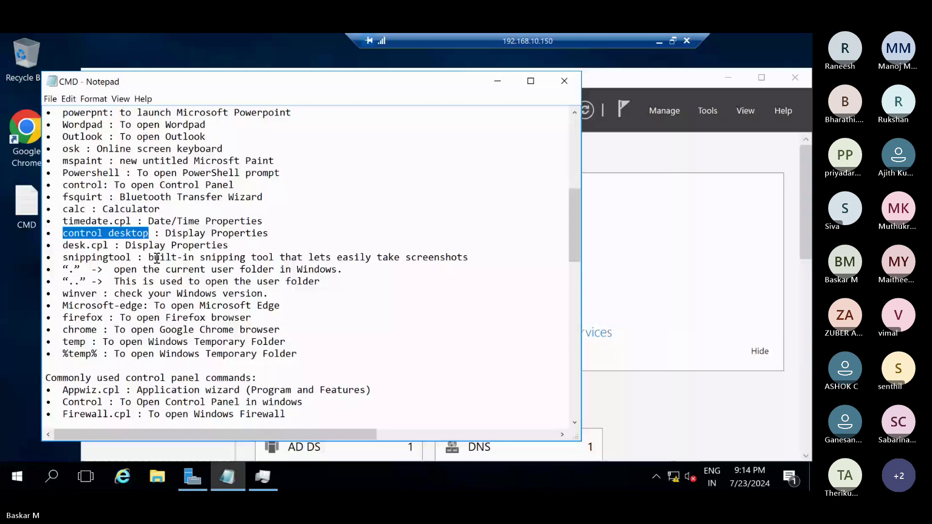
key("super+r")
key("ctrl+v")
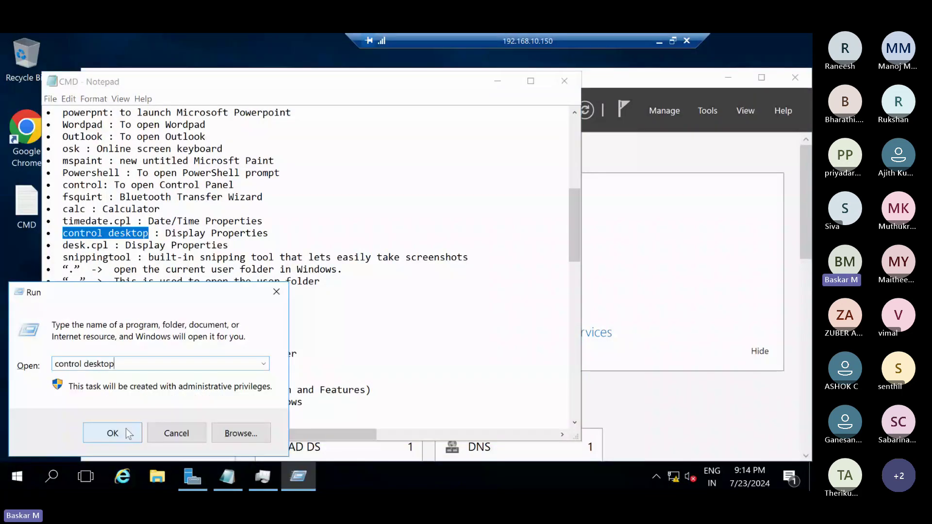
left_click(126, 430)
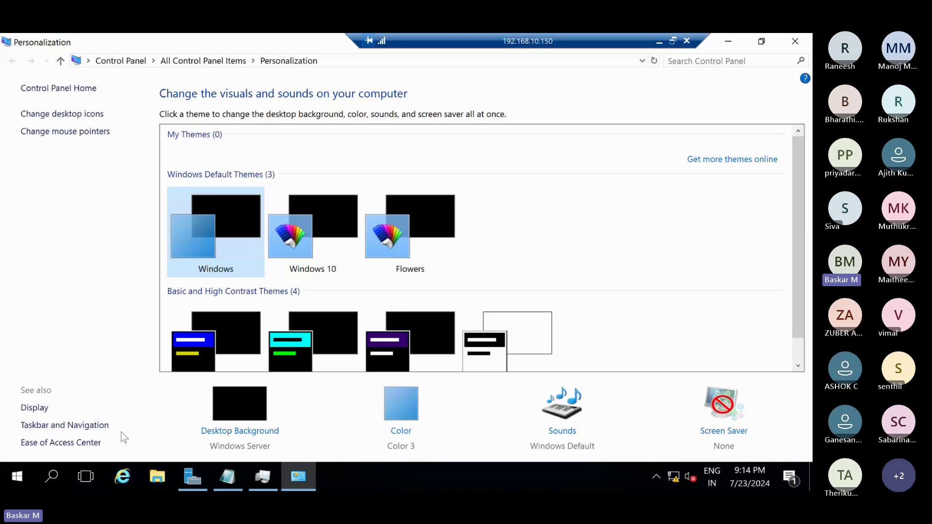
scroll(483, 289, "down", 1)
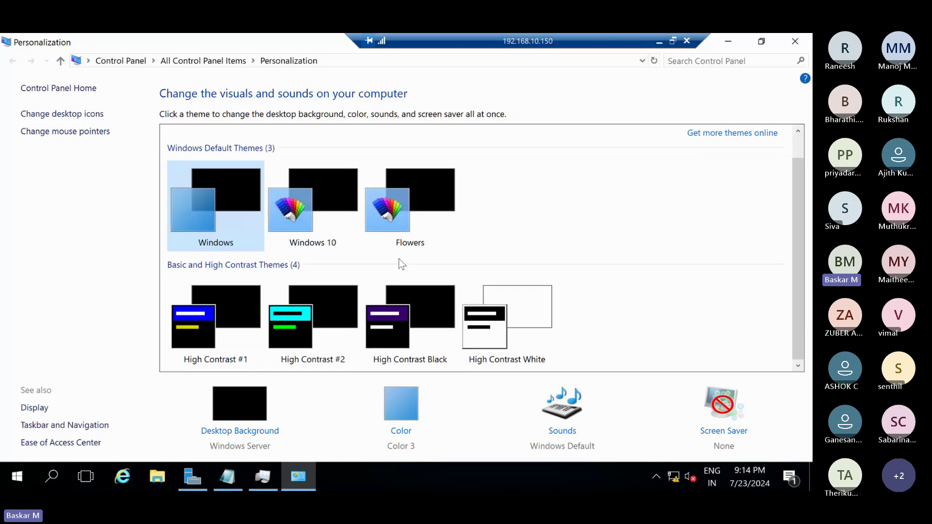
scroll(398, 223, "up", 1)
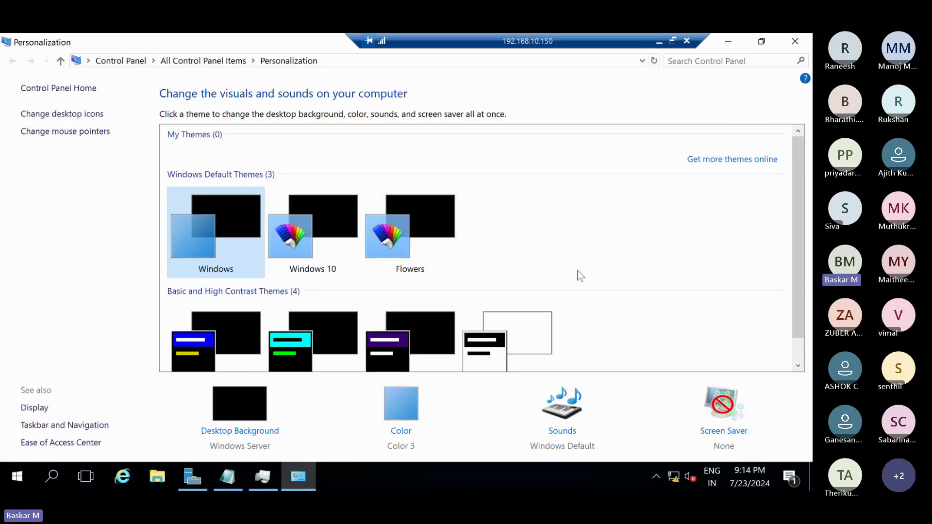
scroll(581, 275, "down", 1)
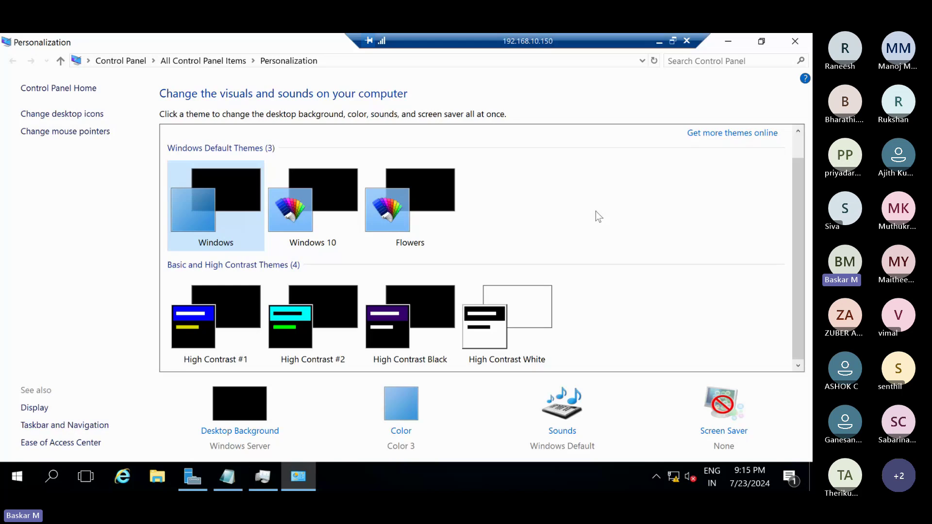
Enable the Computer, User's Files, Network and Control Panel desktop icons, apply the settings, and close Personalization
left_click(56, 115)
left_click(95, 142)
left_click(100, 158)
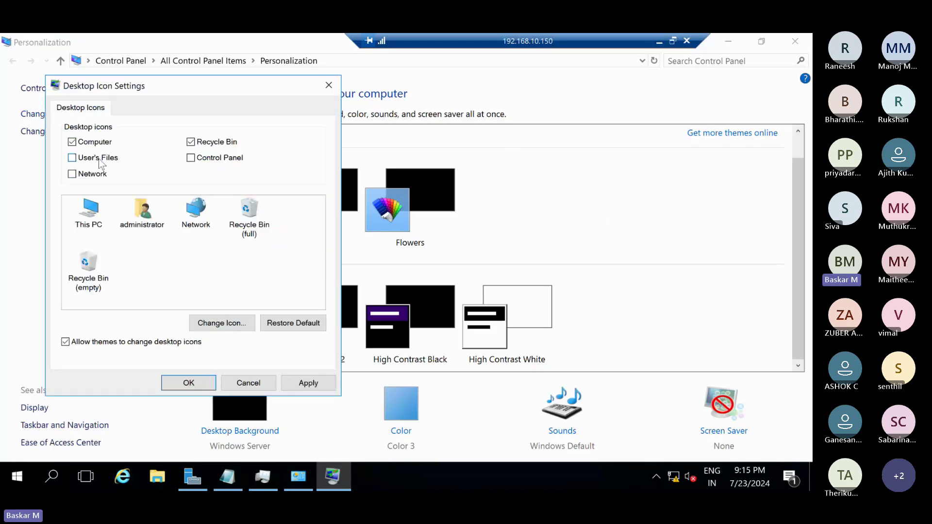
left_click(94, 176)
left_click(198, 158)
left_click(306, 382)
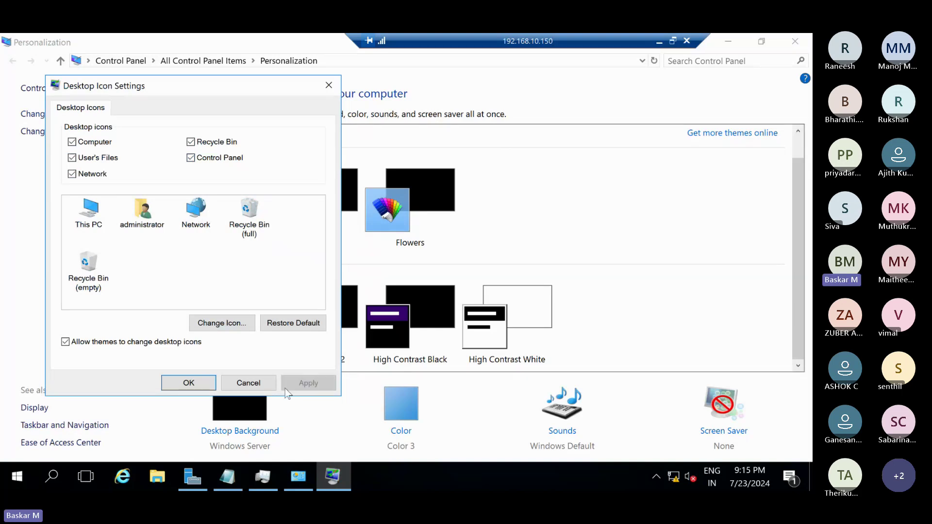
left_click(188, 382)
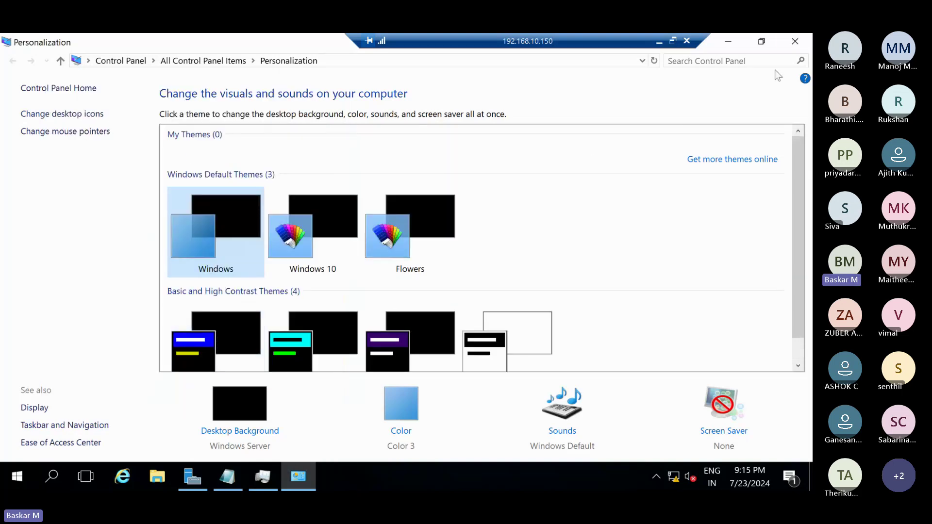
left_click(794, 41)
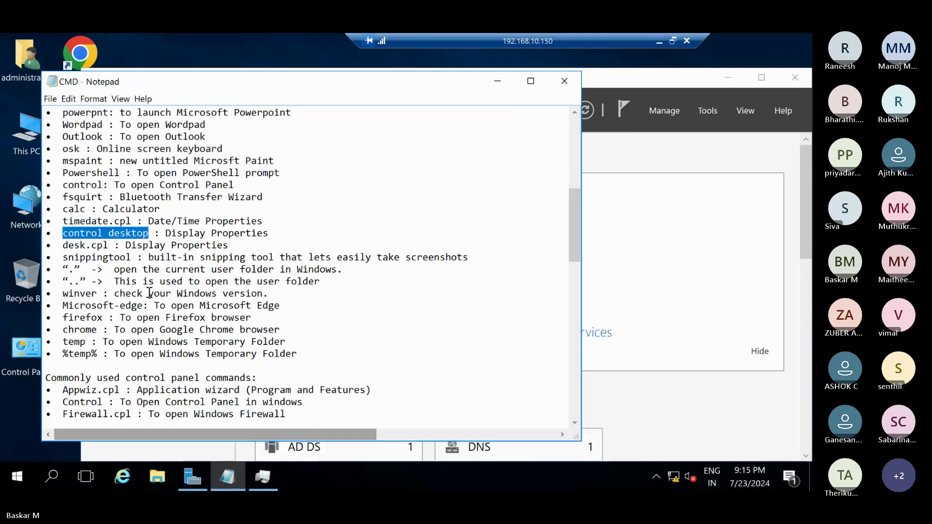
Launch Snipping Tool by running snippingtool and capture the notes' lines from Wordpad down to the ".." user folder entry
left_click(90, 246)
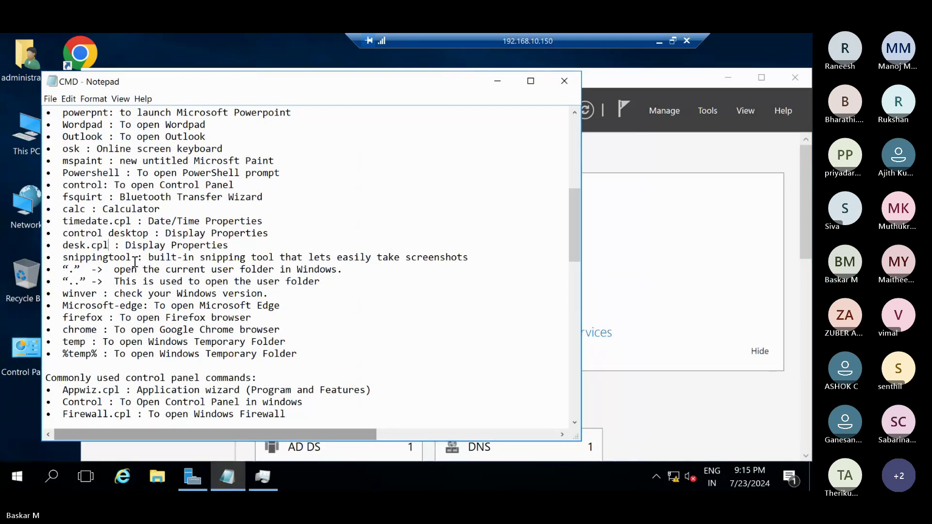
left_click_drag(132, 258, 85, 260)
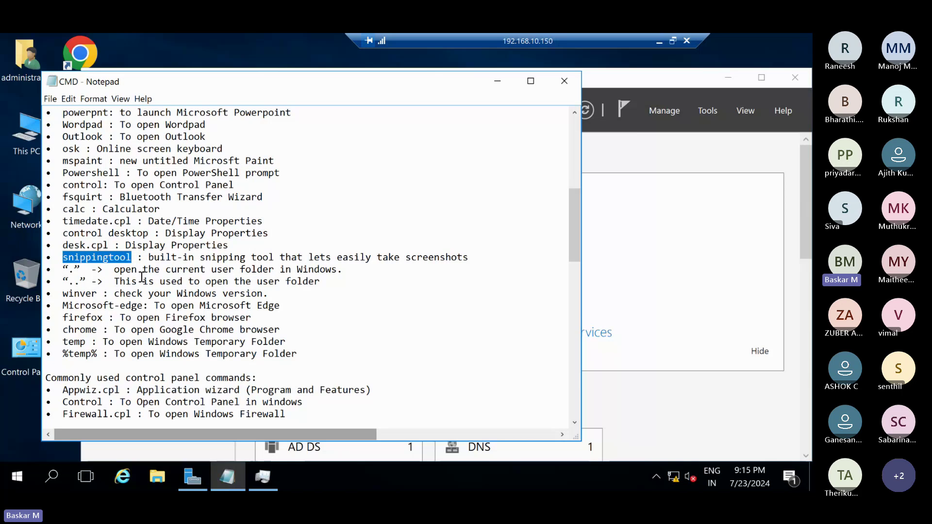
key("super+r")
type("snippingtool")
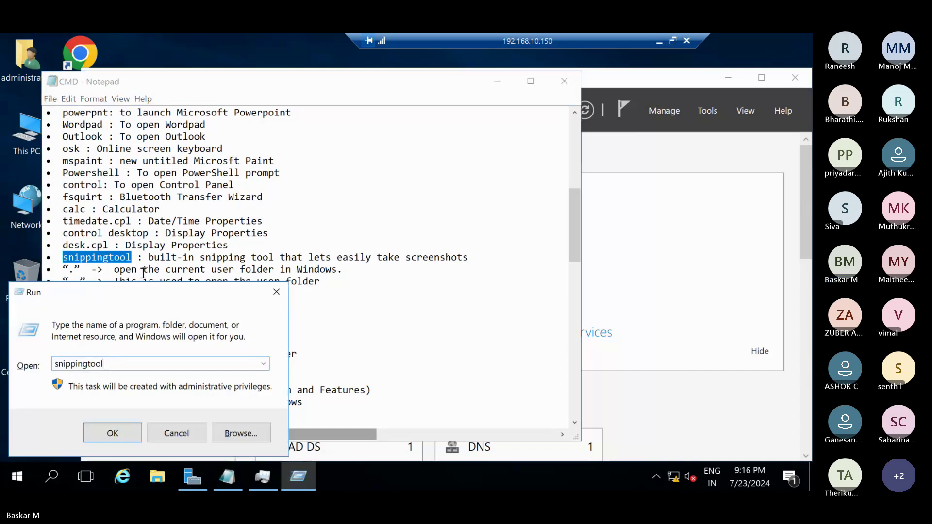
key("Return")
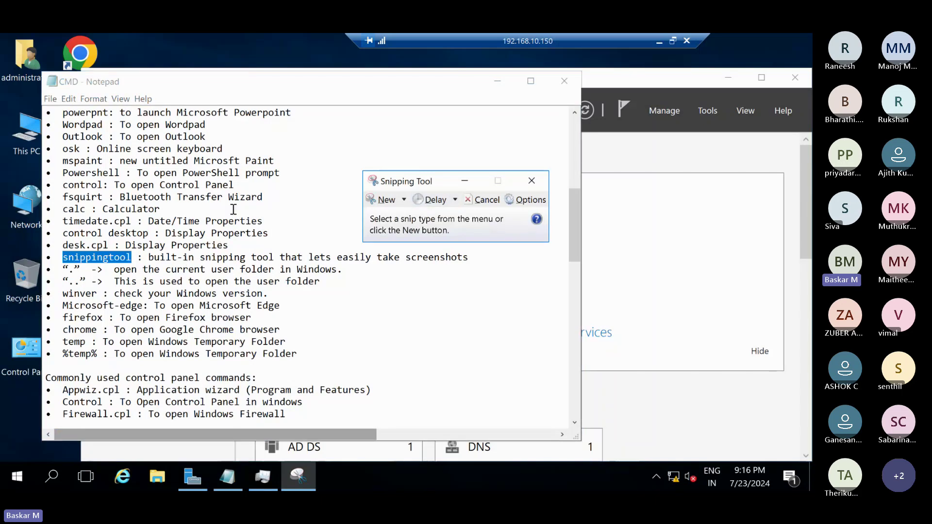
left_click(394, 198)
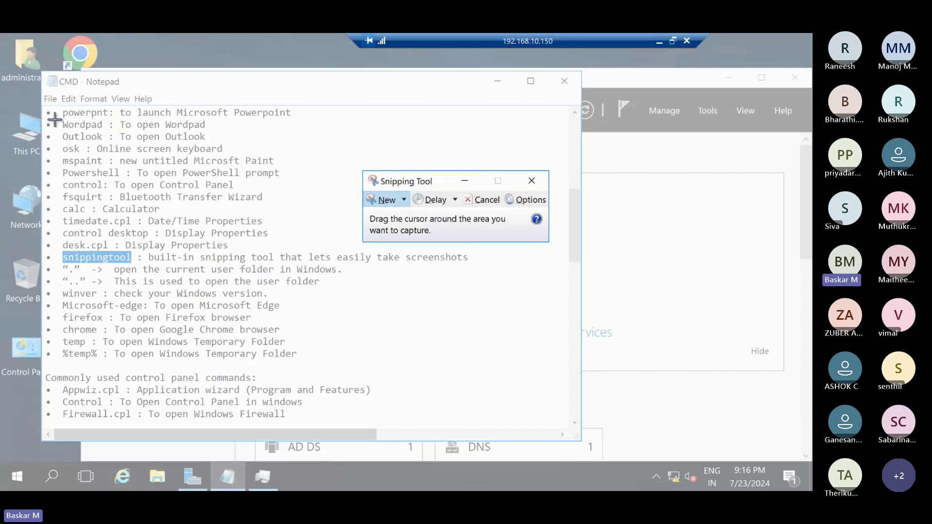
left_click_drag(55, 119, 490, 289)
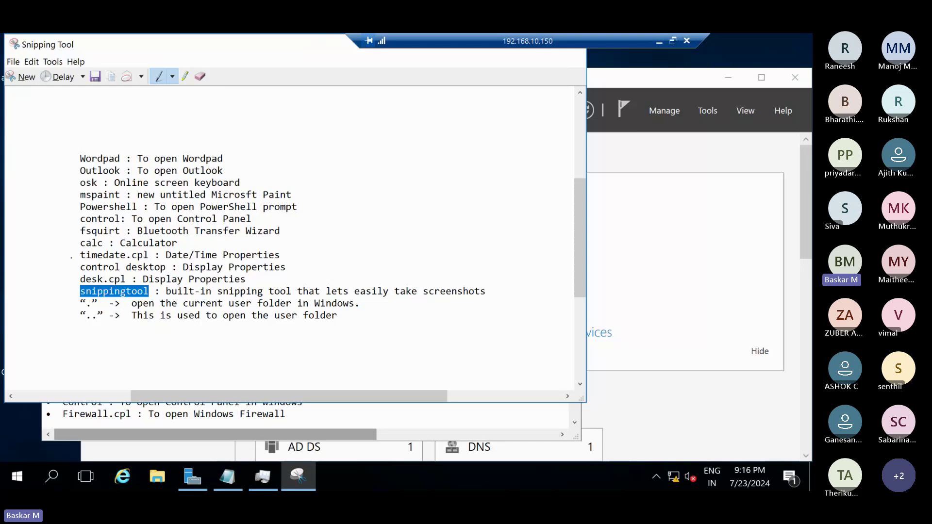
Underline the calc line in the snip with the pen, erase that stroke, and return to the pen
left_click_drag(81, 247, 183, 241)
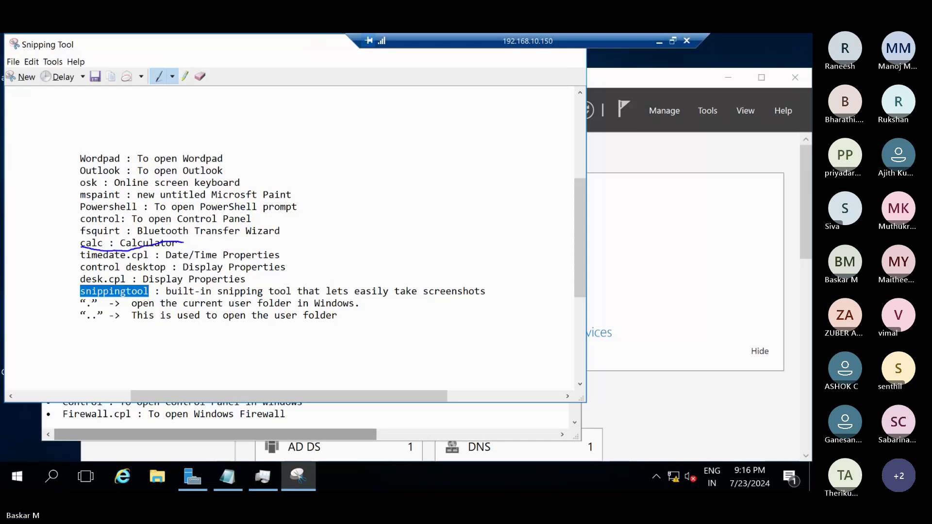
left_click(200, 77)
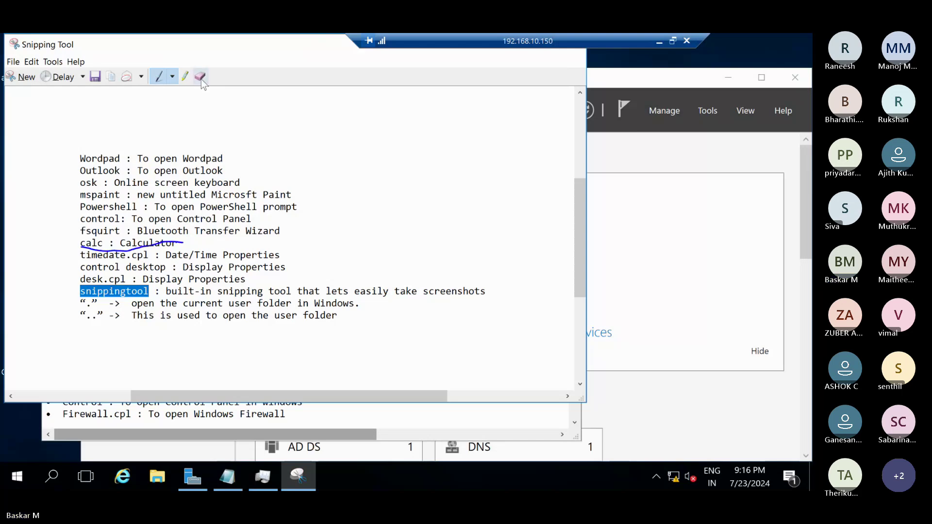
left_click(158, 240)
left_click(159, 76)
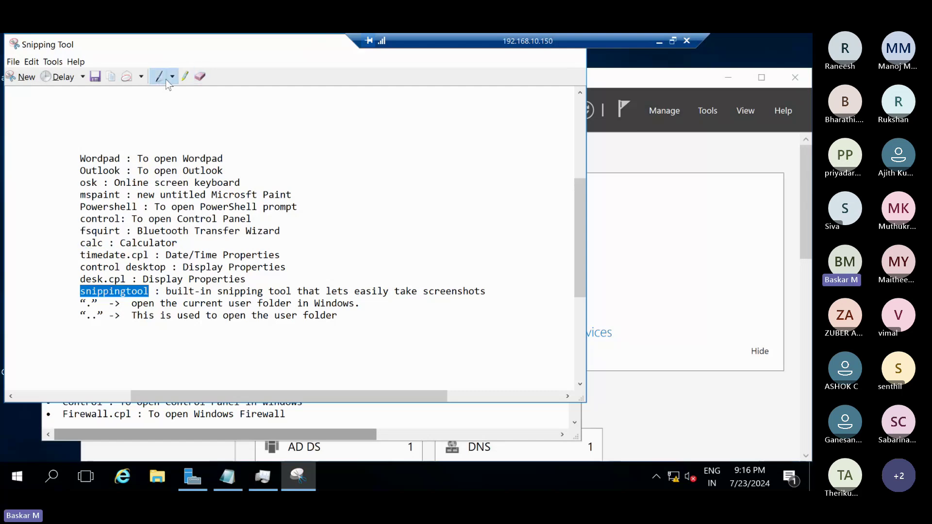
Draw red pen marks on the snip: curved arrows by the Calculator and mspaint lines and two long slanting lines in the blank area
left_click(173, 78)
left_click(181, 93)
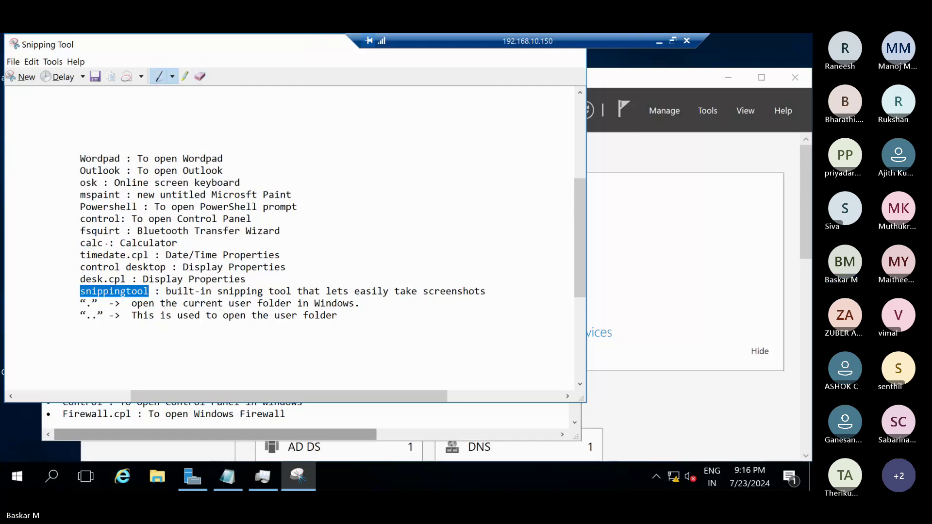
mouse_move(118, 249)
left_mouse_down()
mouse_move(147, 246)
mouse_move(141, 233)
mouse_move(118, 258)
left_mouse_up()
mouse_move(279, 180)
left_mouse_down()
mouse_move(328, 134)
mouse_move(338, 203)
mouse_move(354, 213)
left_mouse_up()
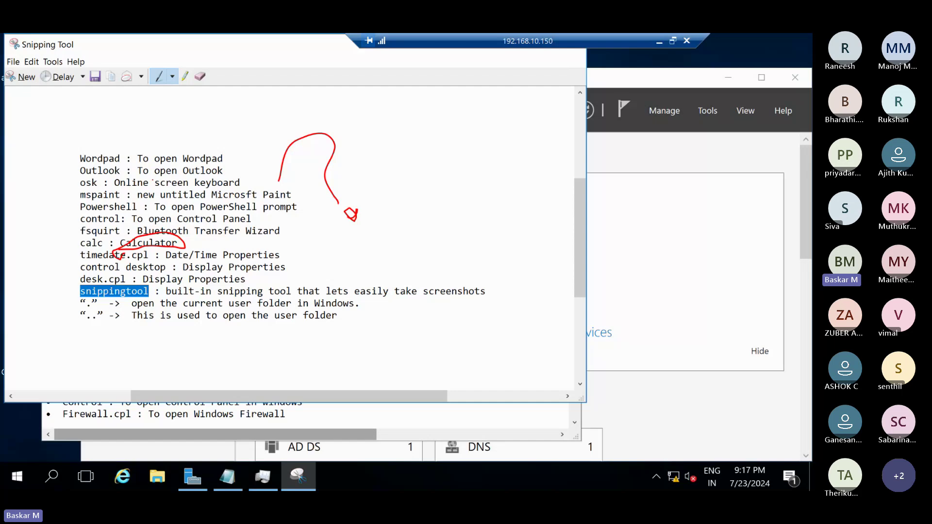
left_click_drag(373, 209, 566, 140)
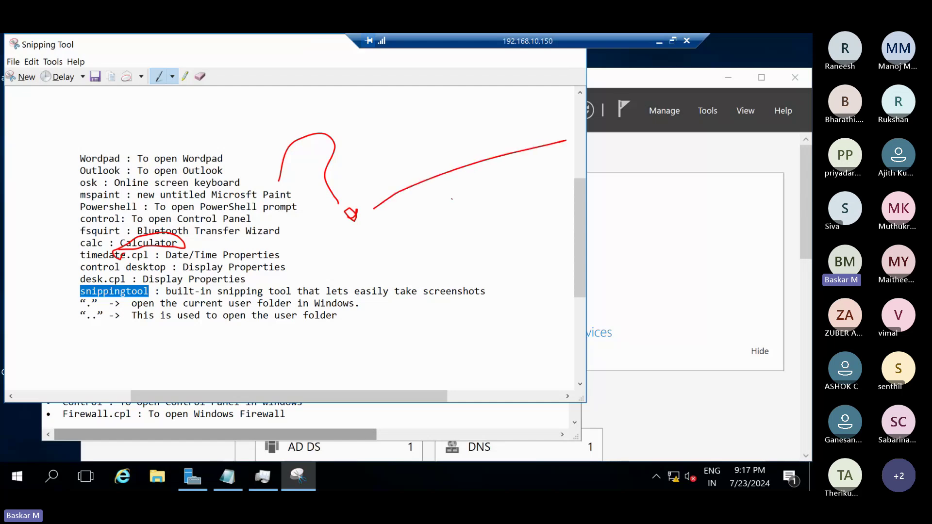
left_click_drag(452, 199, 573, 166)
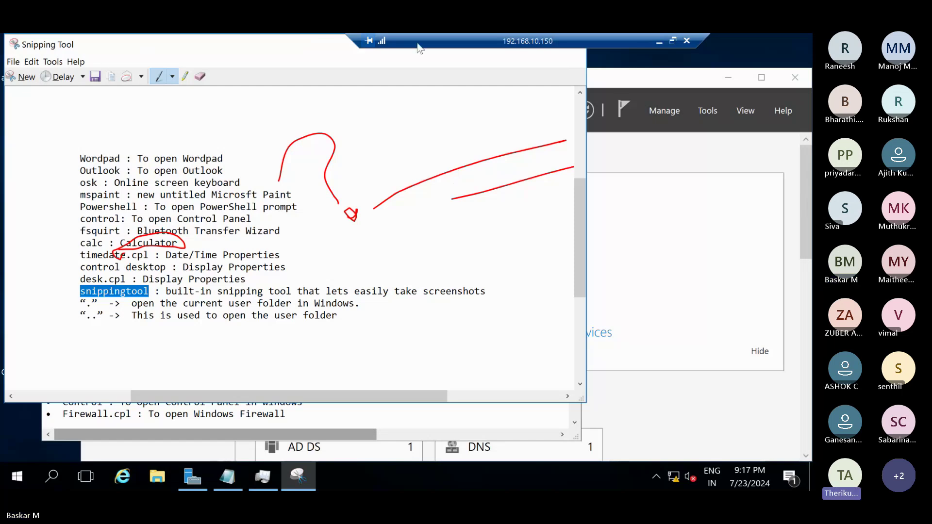
Slide the remote connection bar aside and erase all the red pen lines and arrows from the snip
left_click_drag(439, 38, 522, 36)
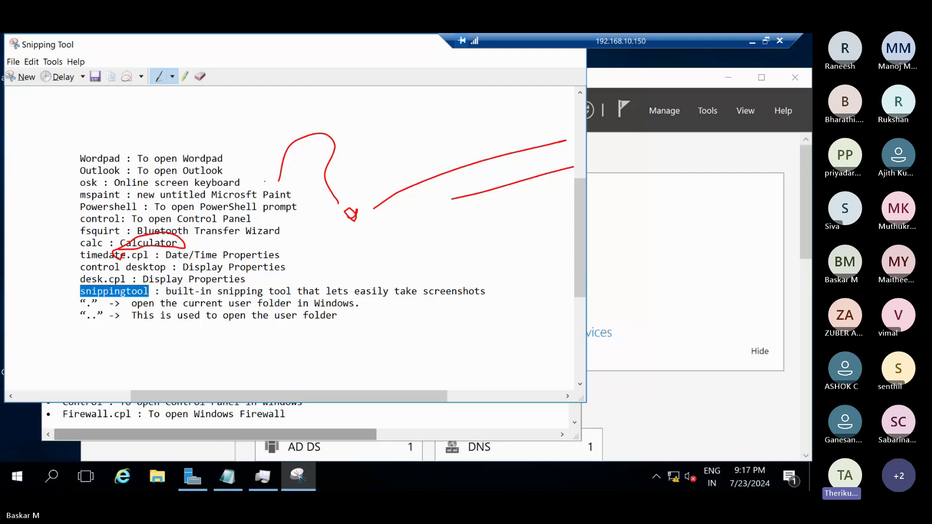
left_click(195, 77)
left_click(422, 190)
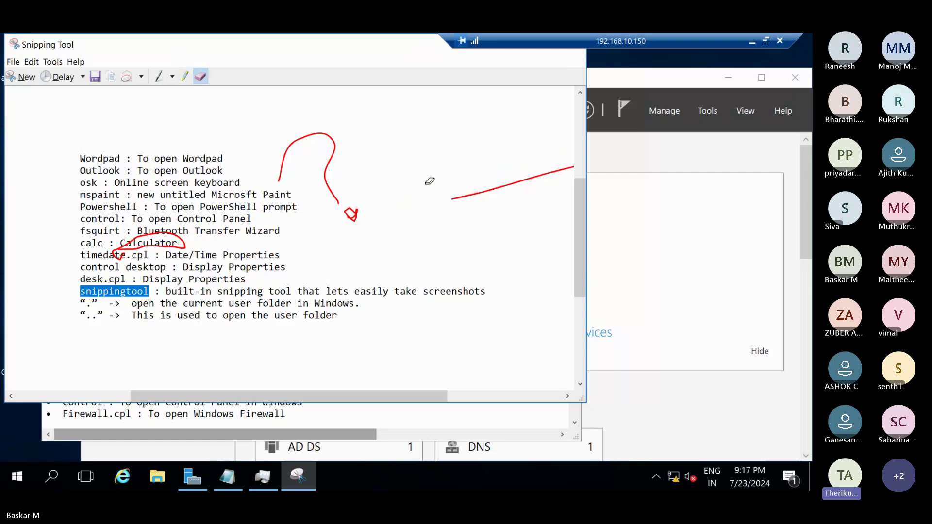
left_click(465, 196)
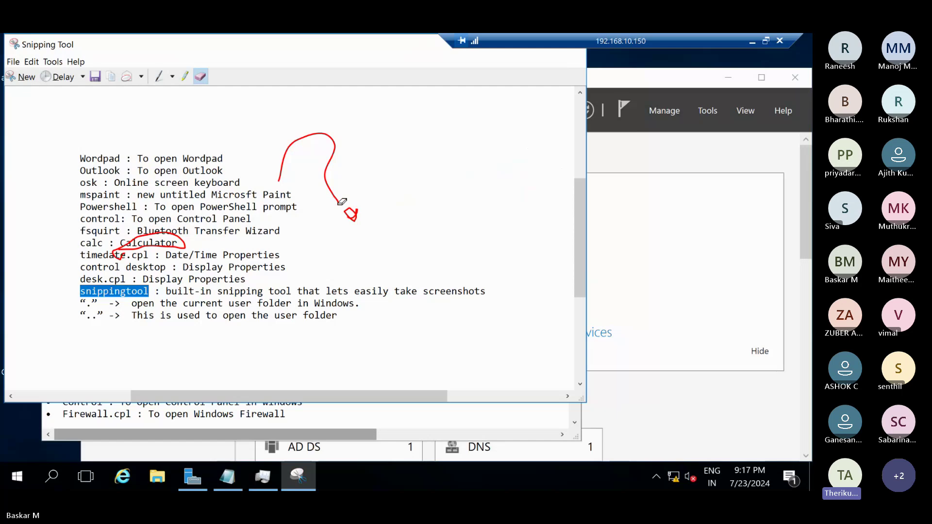
left_click(346, 205)
left_click(347, 202)
left_click(145, 231)
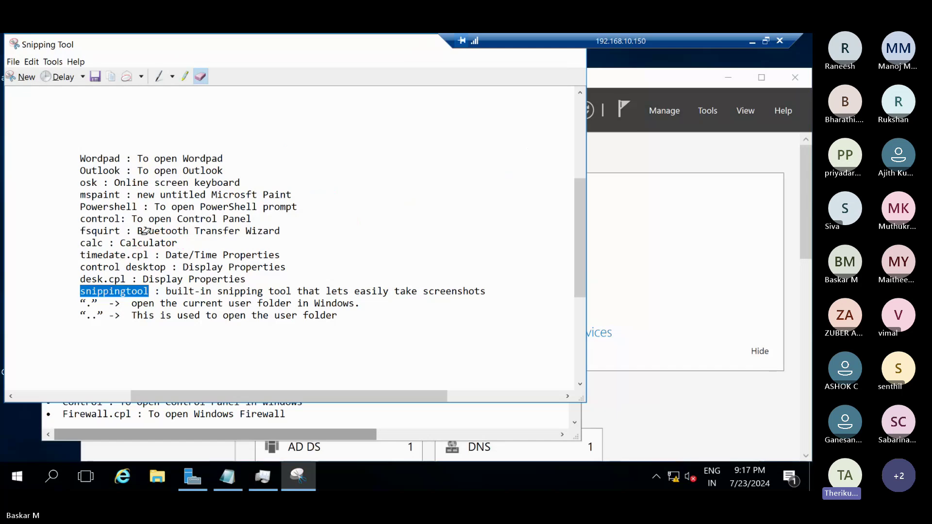